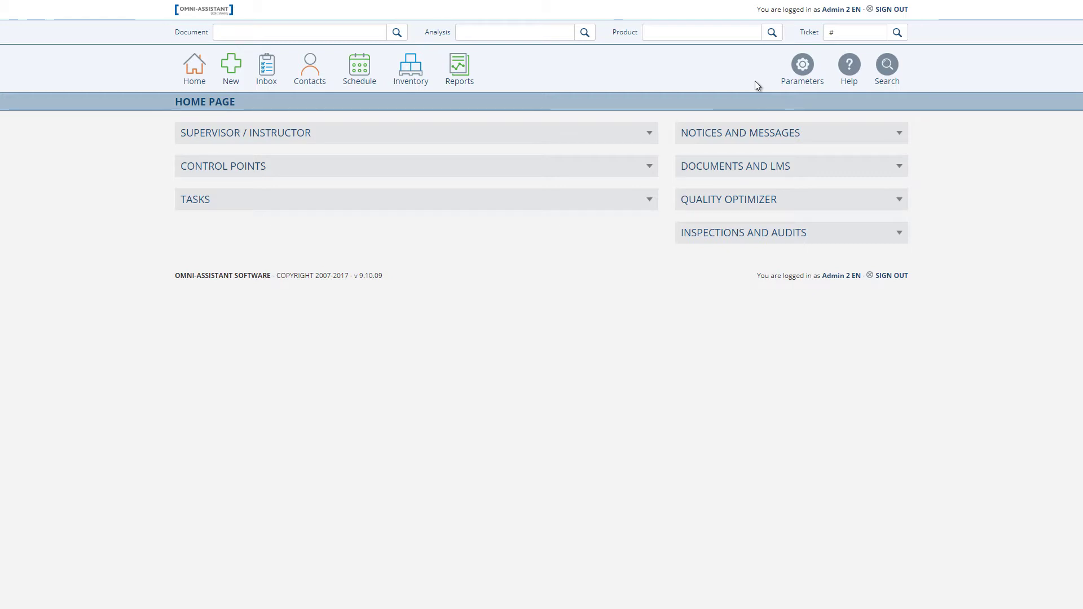
Open the Dept. 2 Tech role from Department & Role Management for editing
left_click(813, 67)
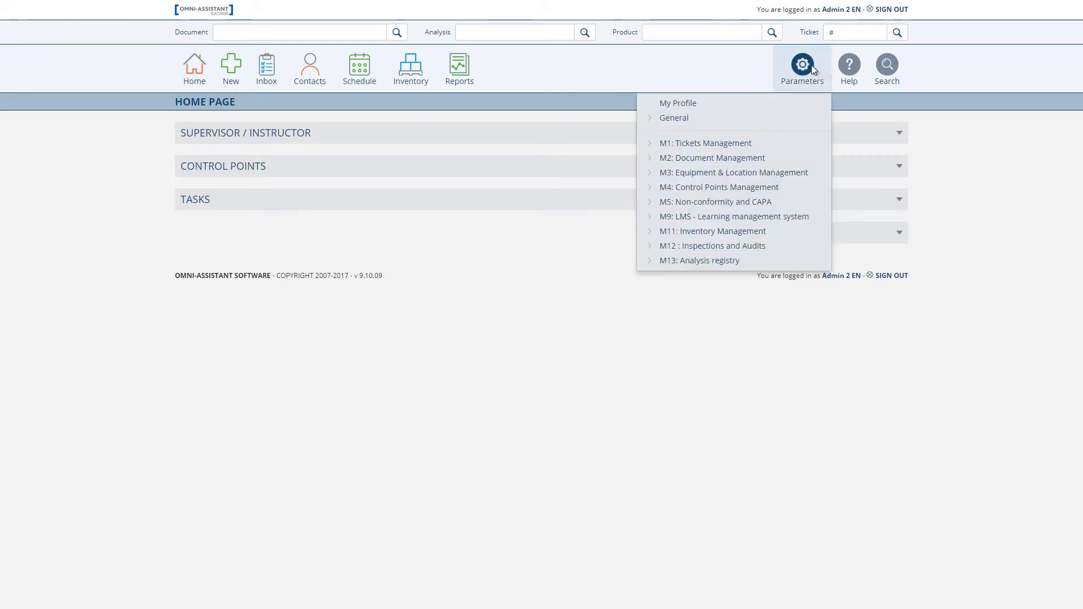
left_click(787, 126)
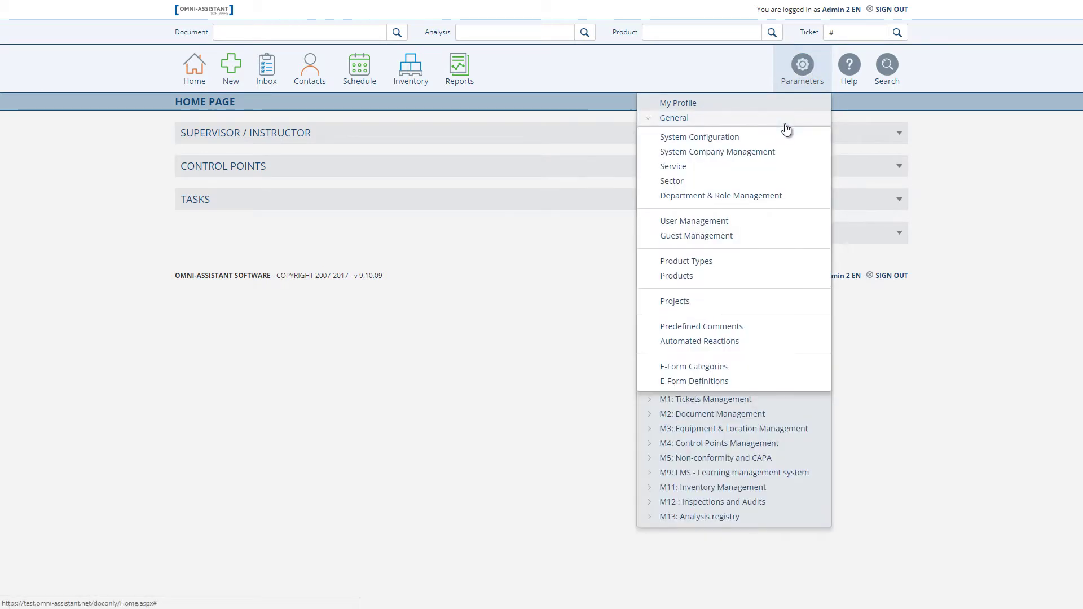
left_click(778, 197)
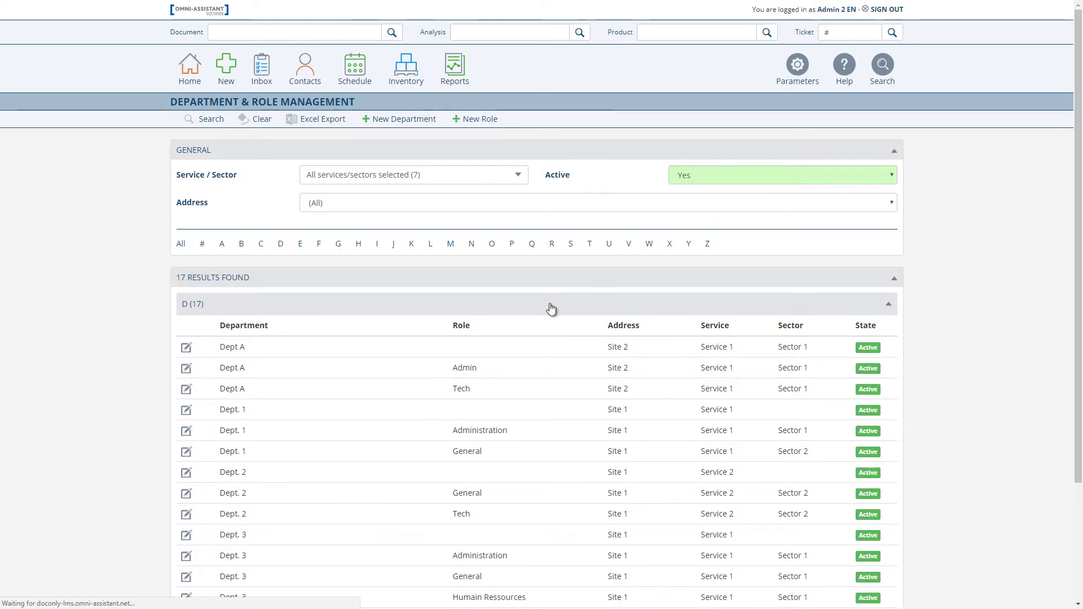
left_click(186, 515)
Grant the Tech role Modify permission on Document Folder A under M2 document permissions
left_click(301, 311)
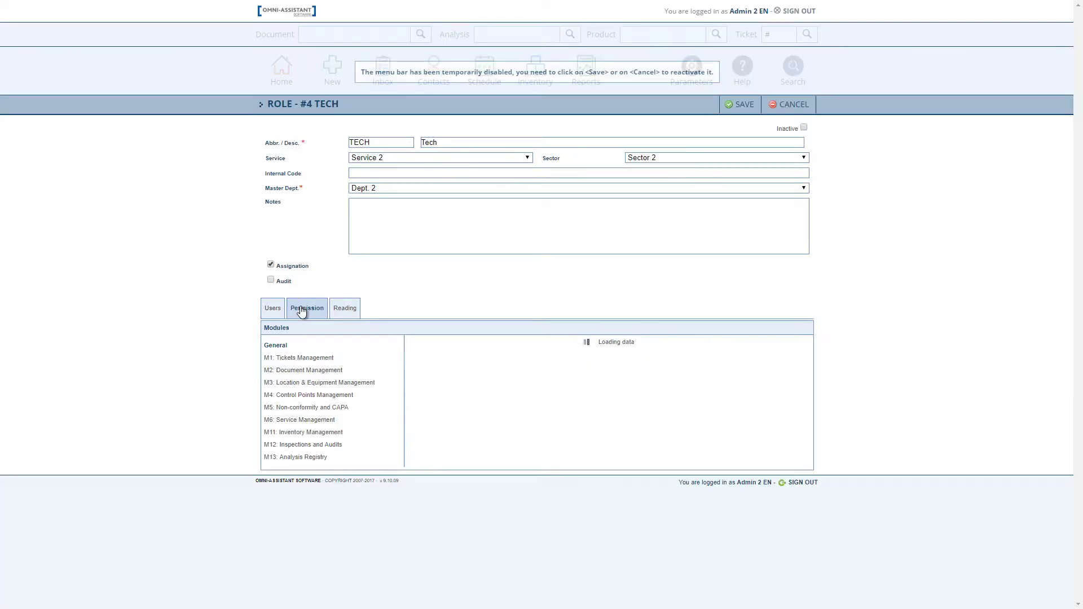
left_click(312, 372)
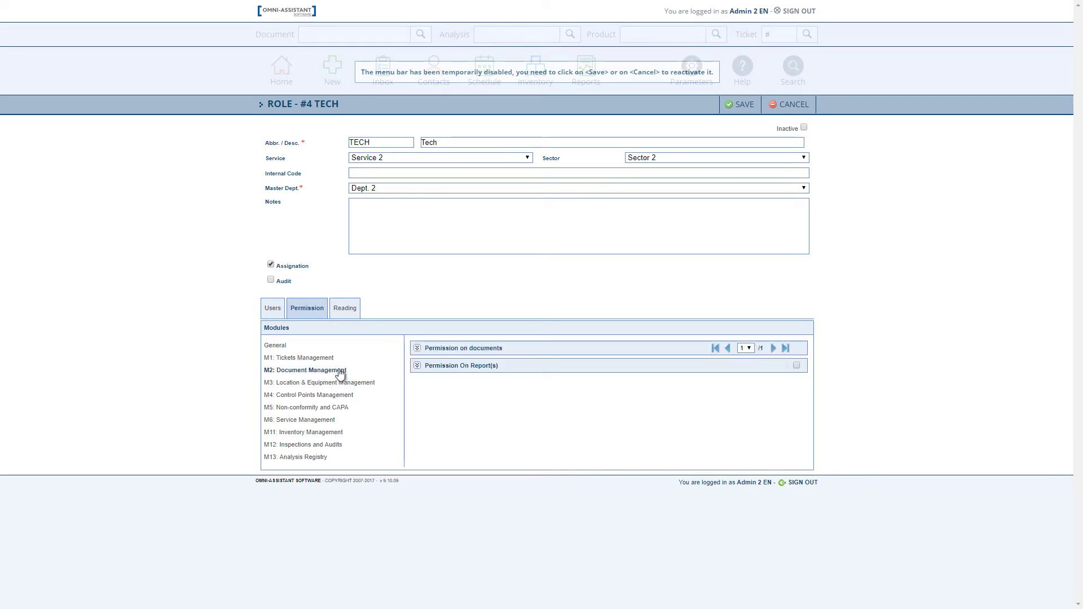
left_click(417, 349)
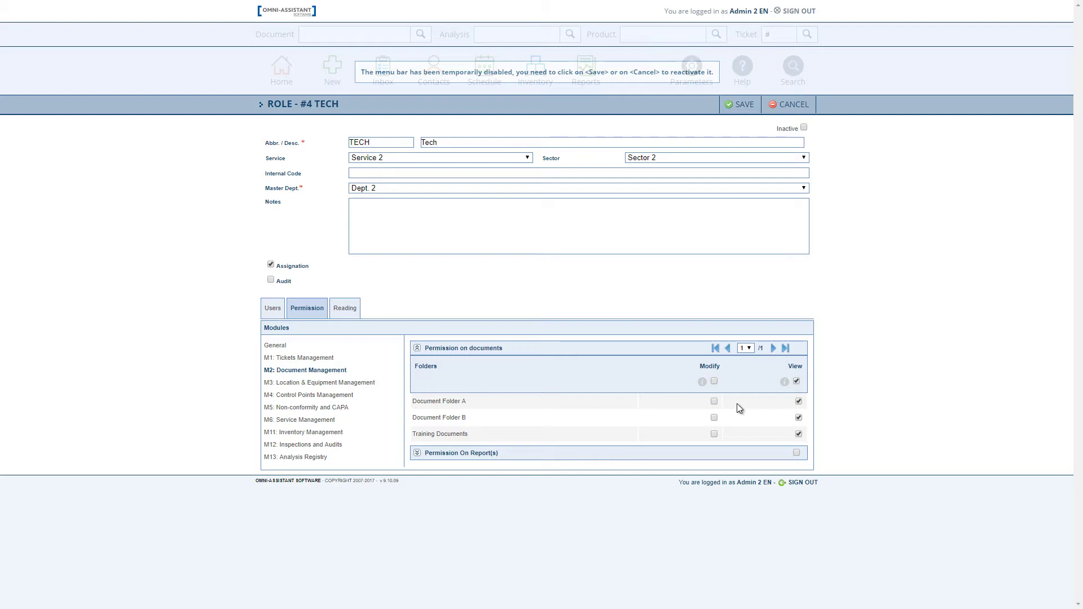
left_click(714, 402)
Remove Modify on Document Folder A so Tech stays view-only, then show Reading settings
left_click(715, 402)
left_click(347, 312)
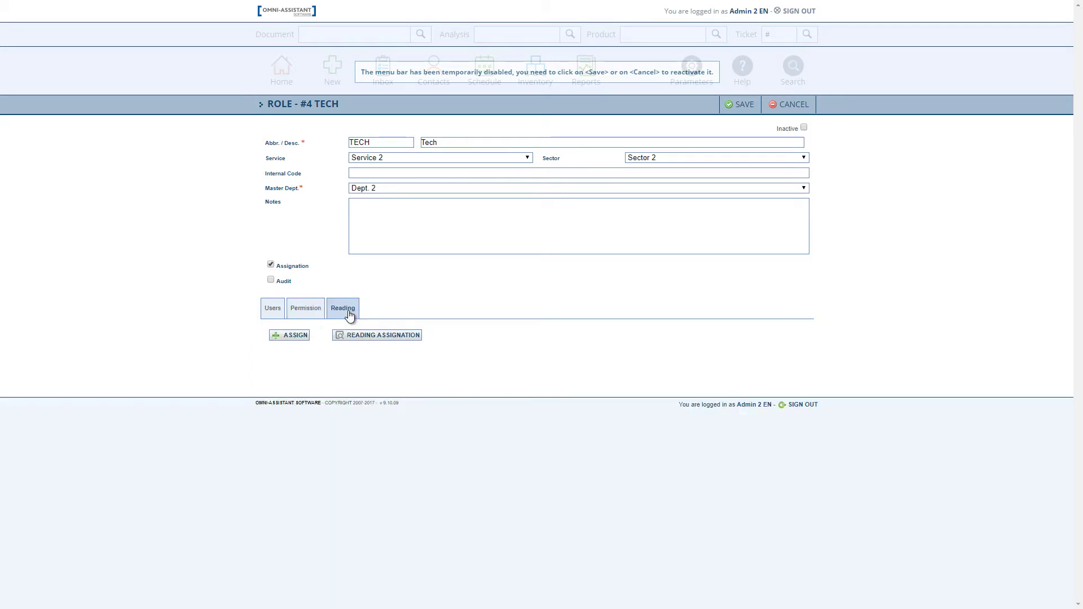
left_click(381, 337)
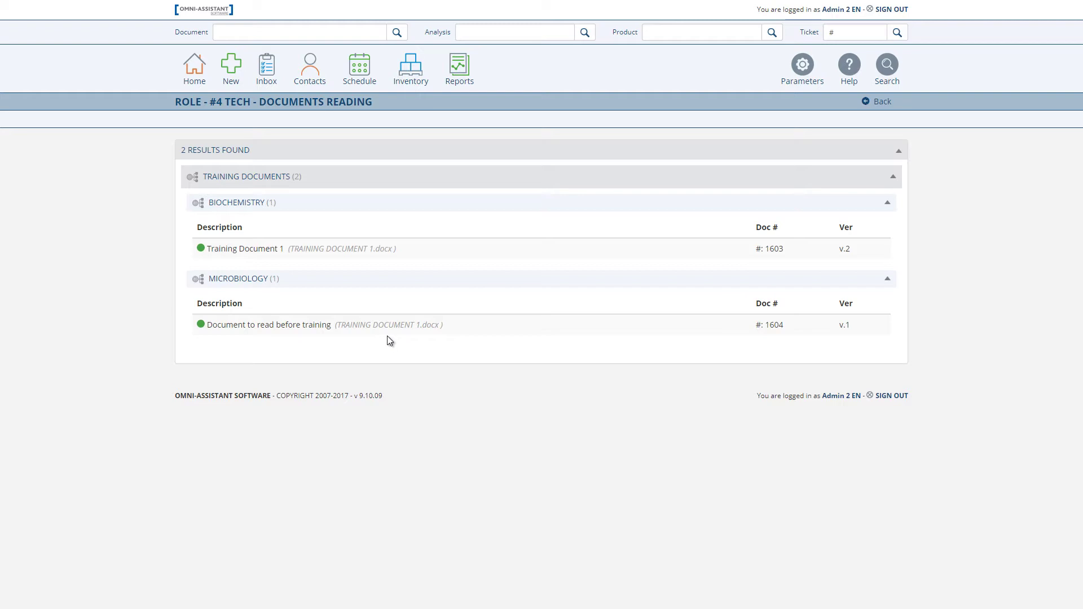
left_click(878, 101)
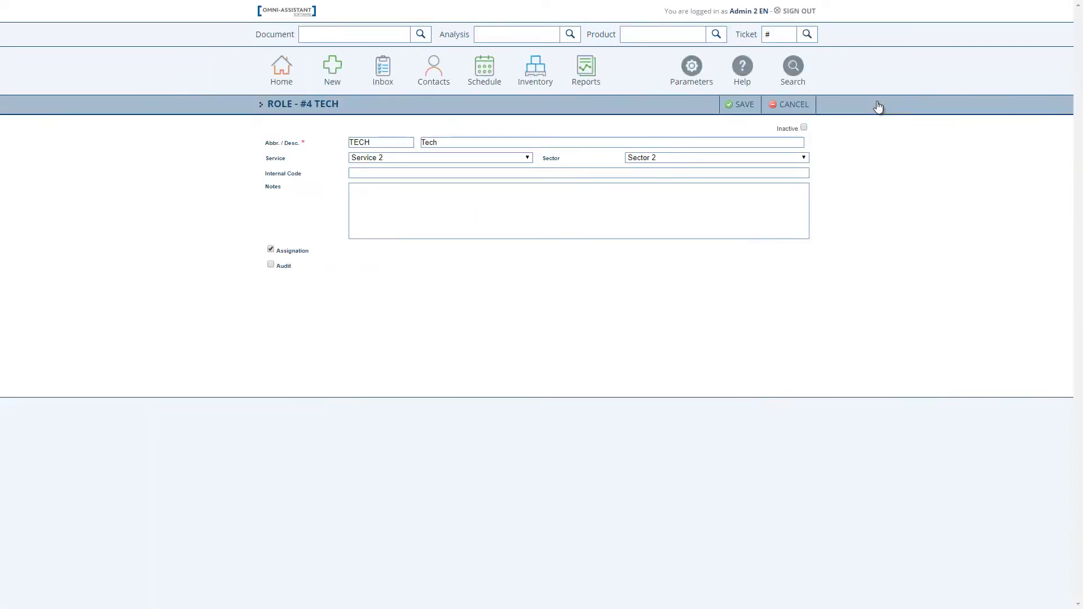
Assign automated reading requests for Policy 1 in Document Folder A to the role
left_click(291, 338)
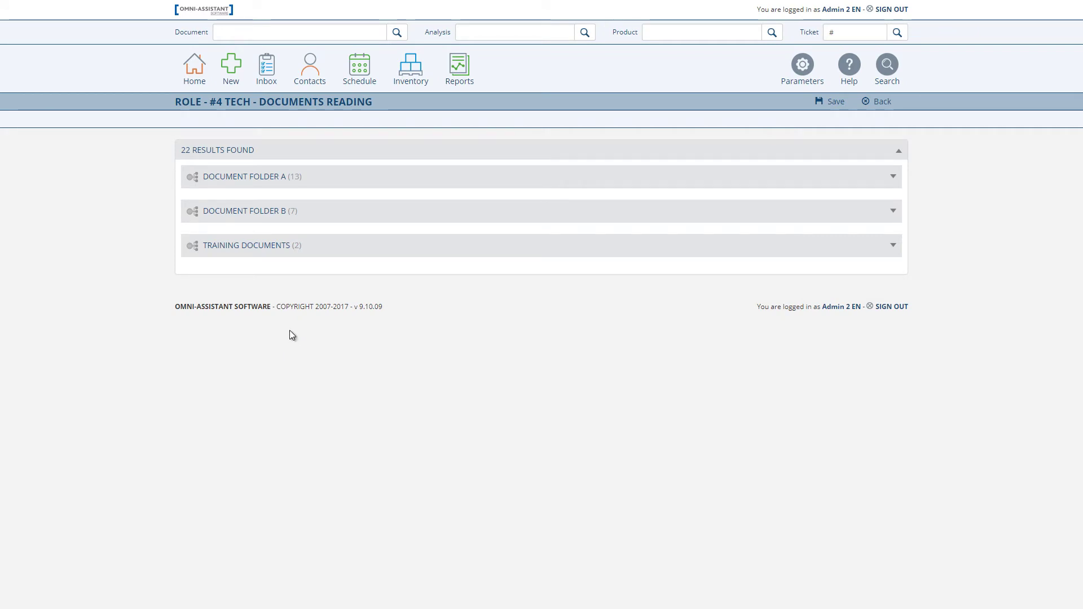
left_click(274, 177)
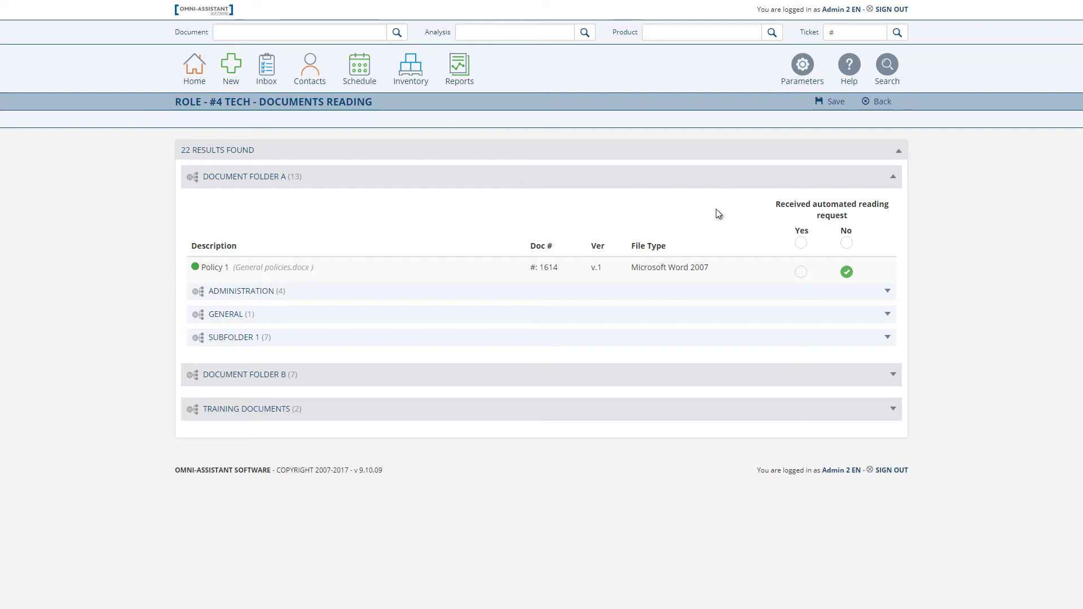
left_click(801, 242)
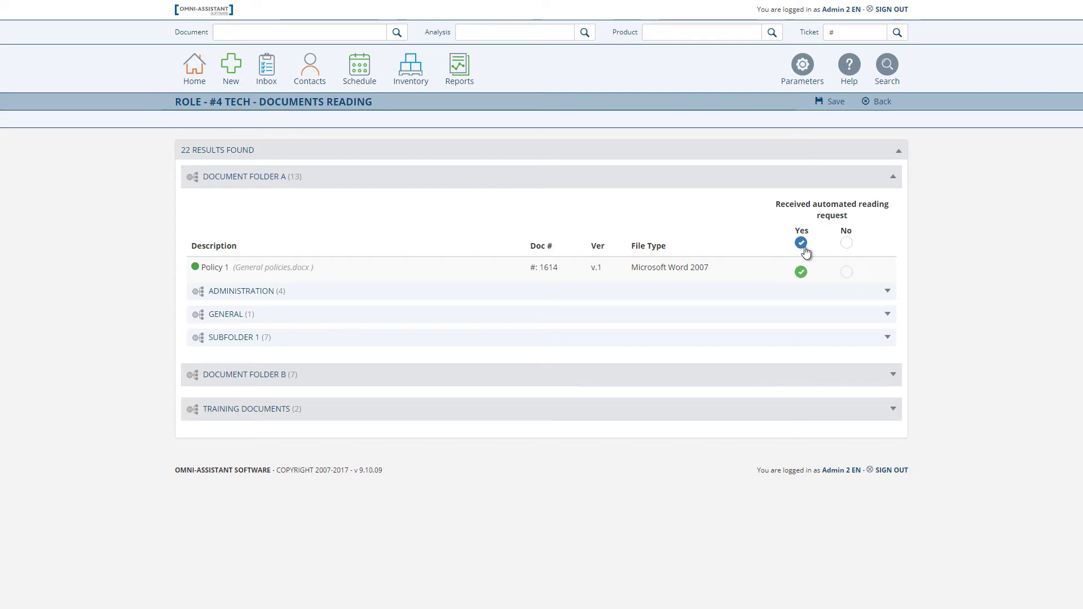
Set Yes for automated reading requests on all seven Subfolder 1 documents and save
left_click(771, 339)
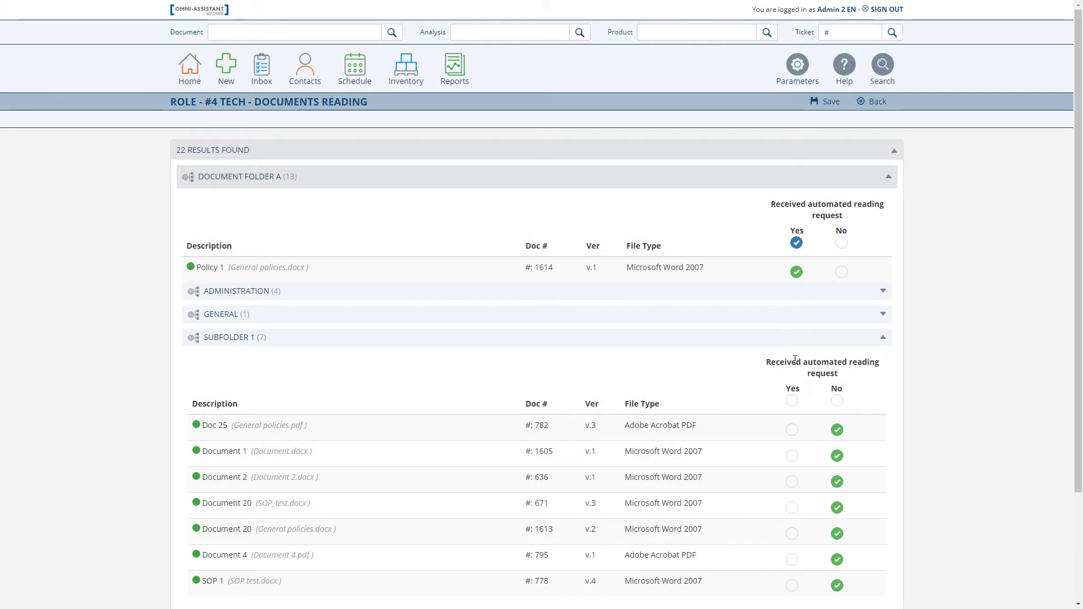
left_click(792, 401)
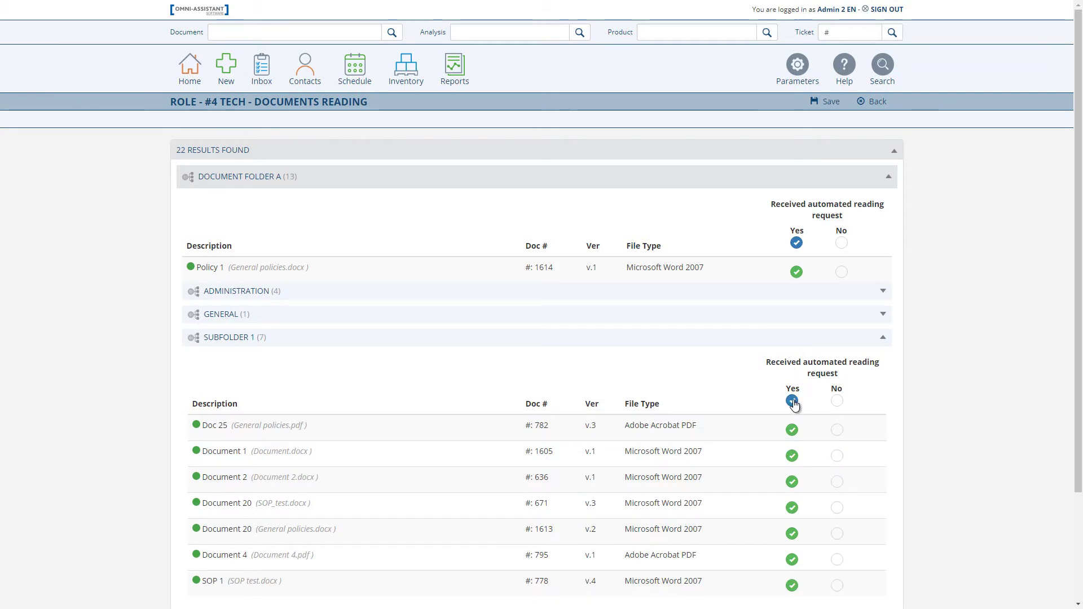
left_click(837, 402)
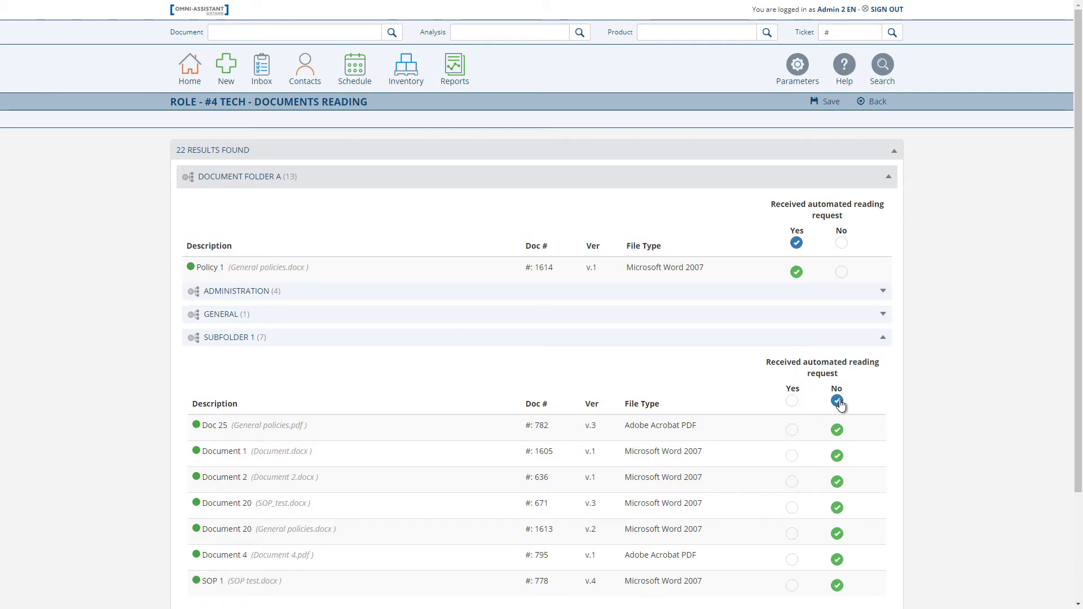
left_click(792, 430)
left_click(792, 456)
left_click(793, 509)
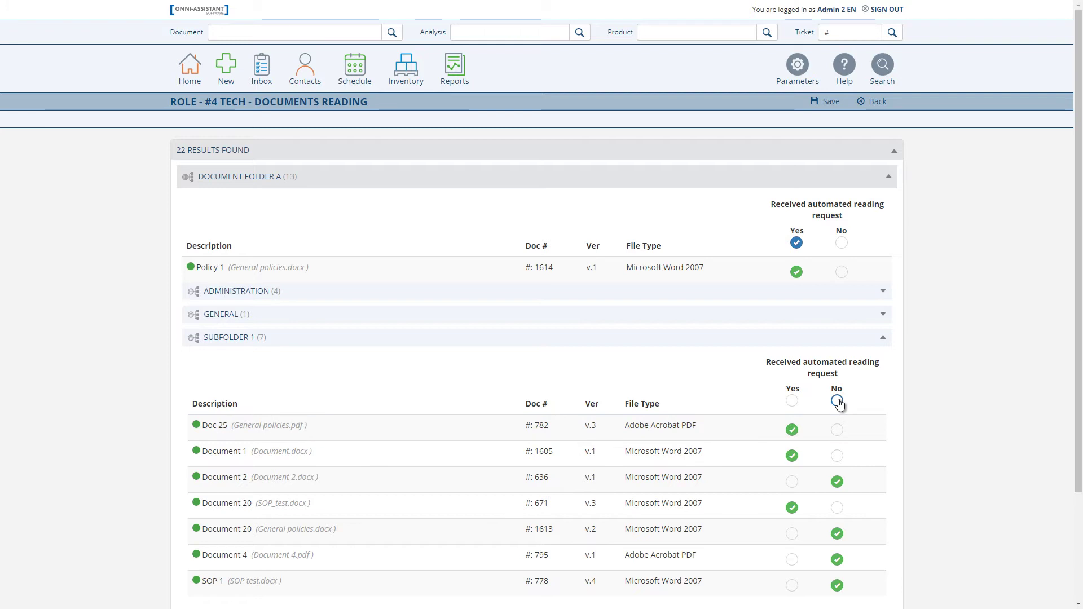
left_click(792, 401)
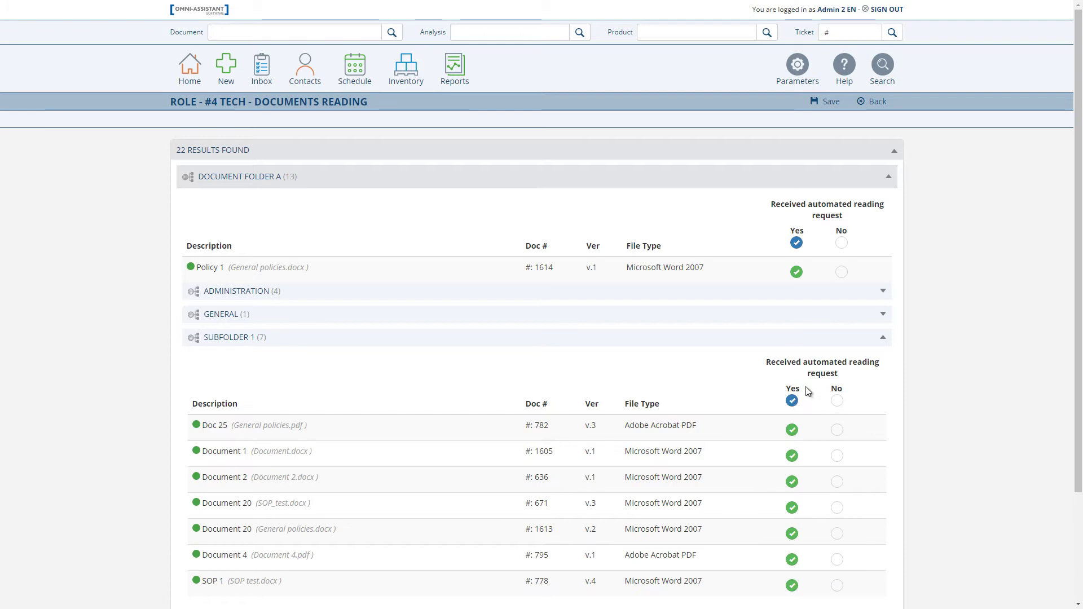
left_click(833, 103)
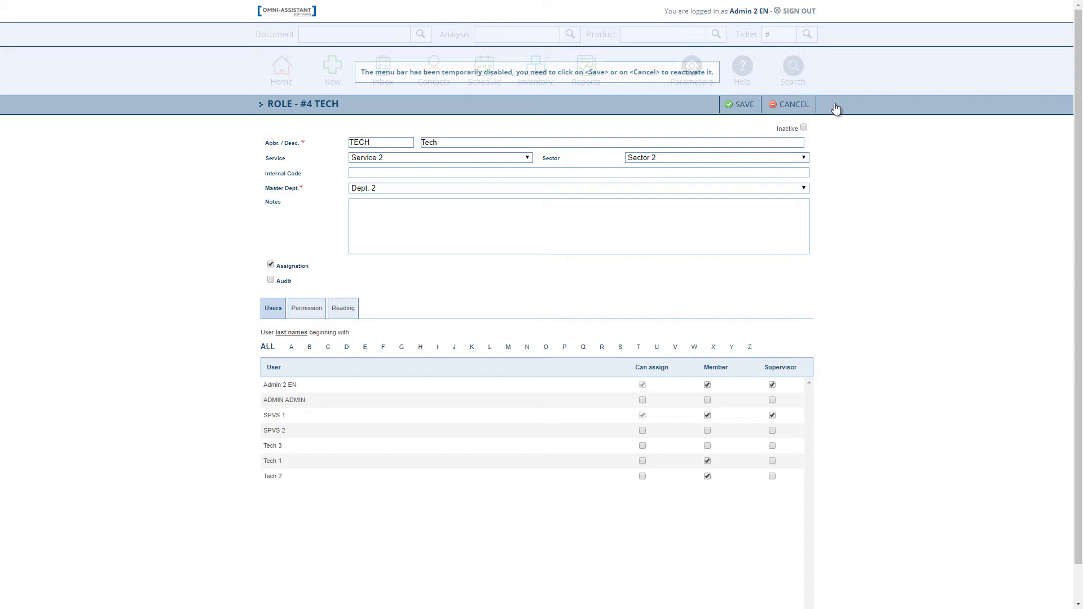
Save role #4 TECH and return to the Department & Role Management list
left_click(744, 106)
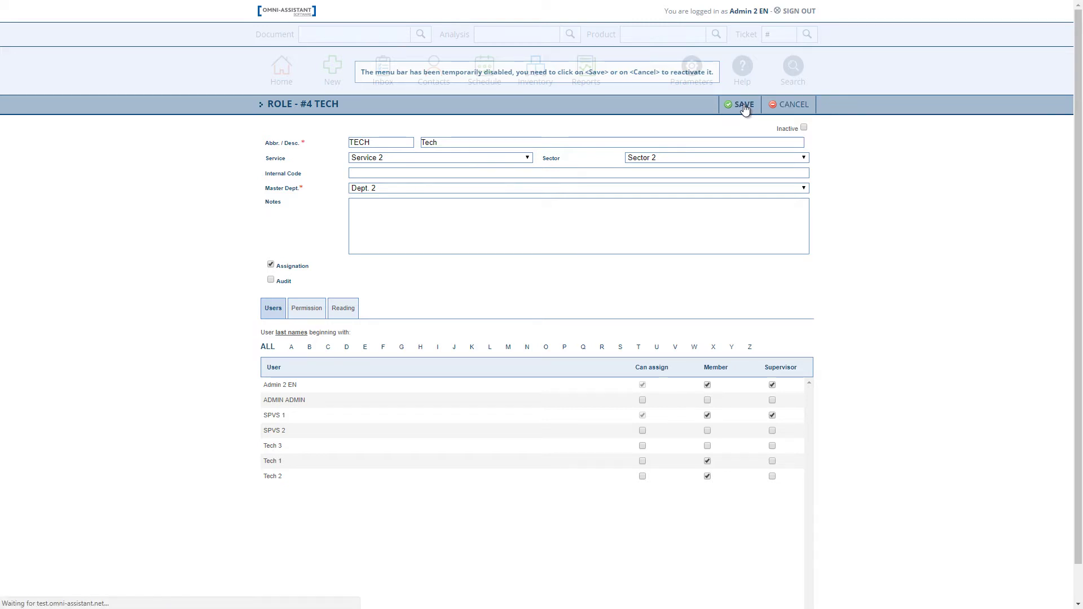
scroll(745, 110, "down", 3)
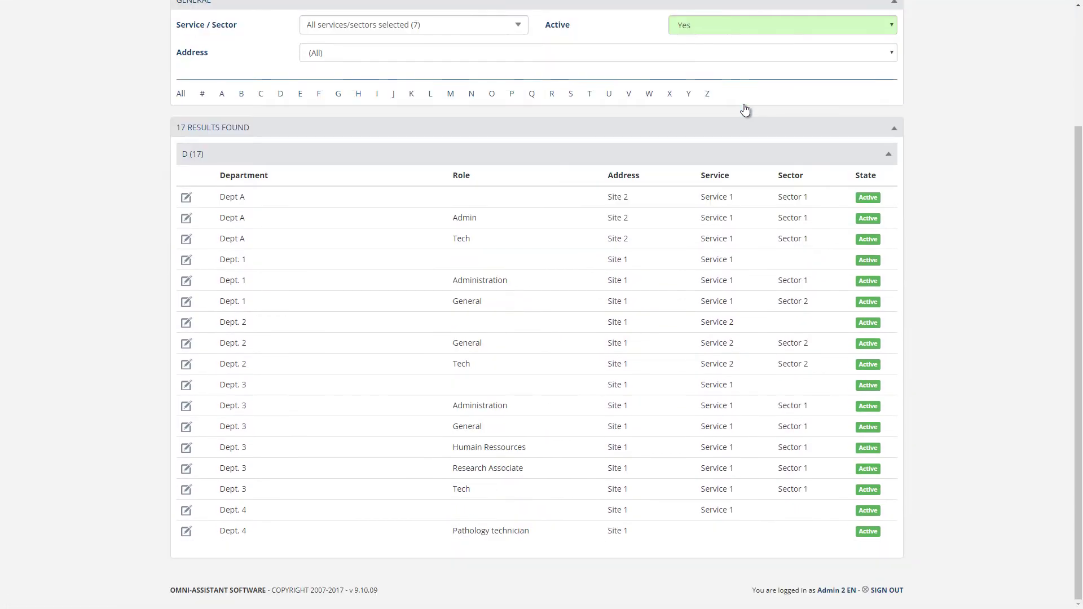
scroll(943, 178, "up", 3)
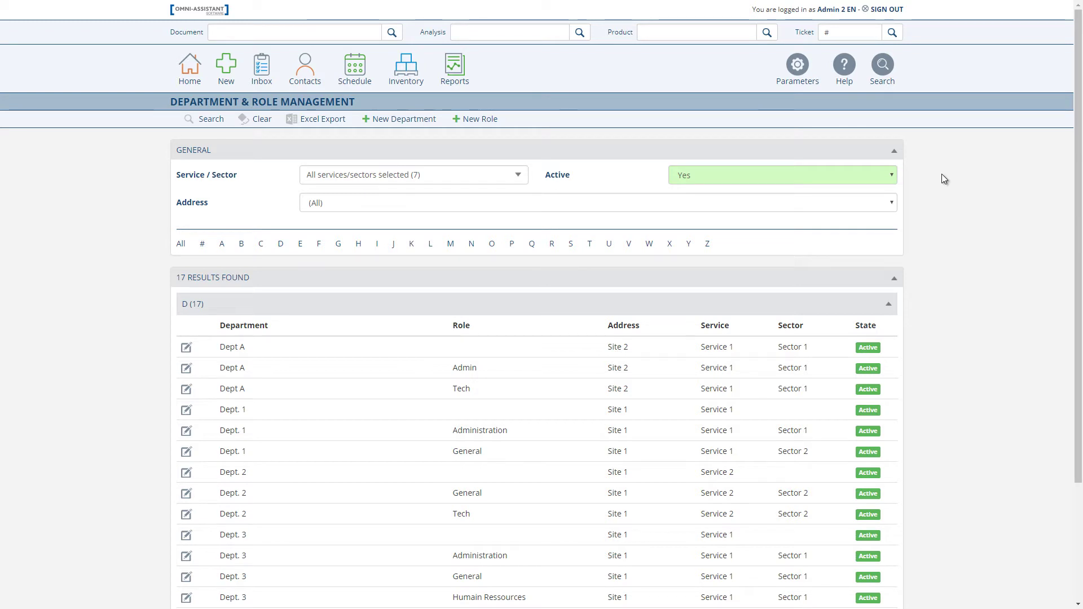
left_click(803, 63)
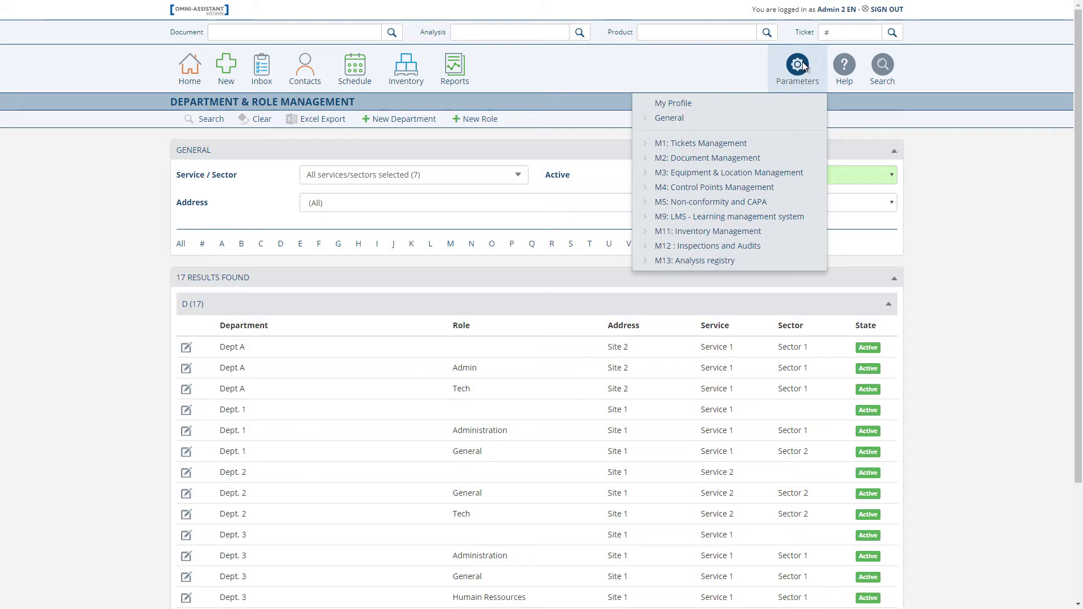
List active users in User Management and open the Tech role member's record
left_click(766, 116)
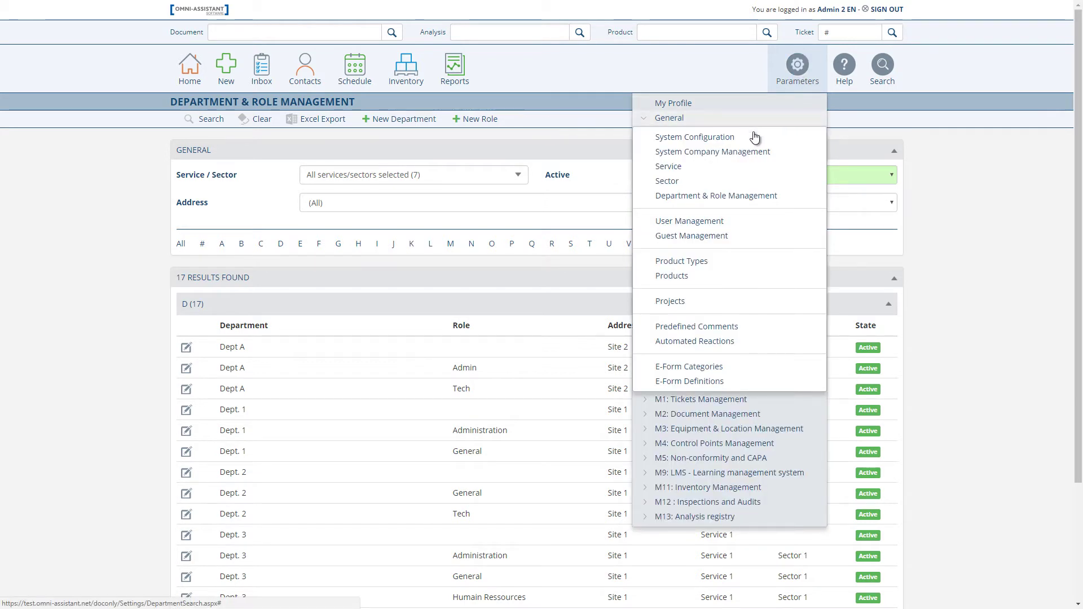
left_click(690, 221)
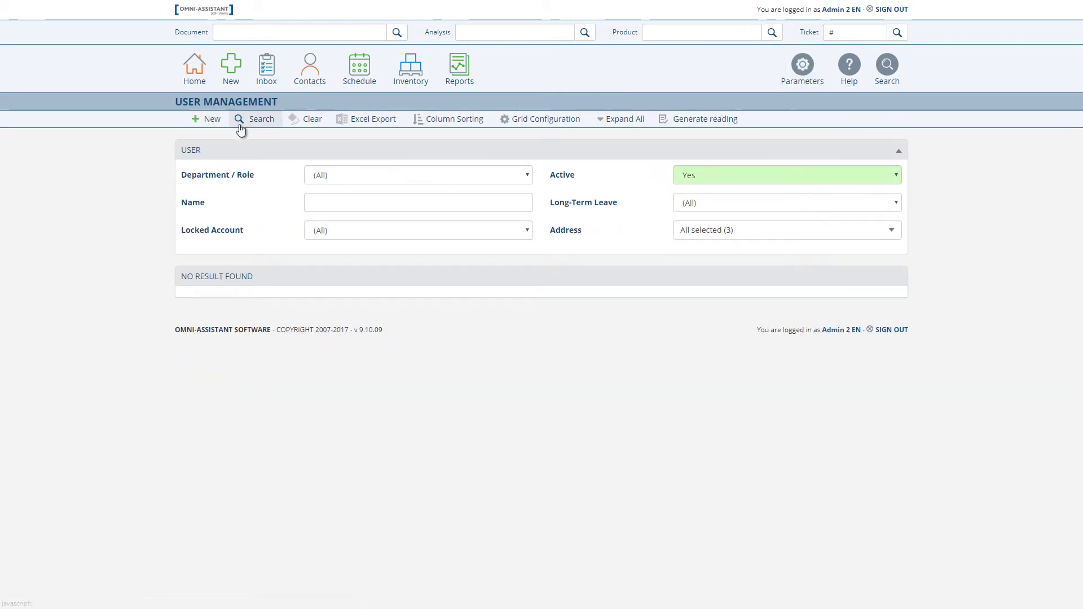
left_click(265, 121)
left_click(190, 358)
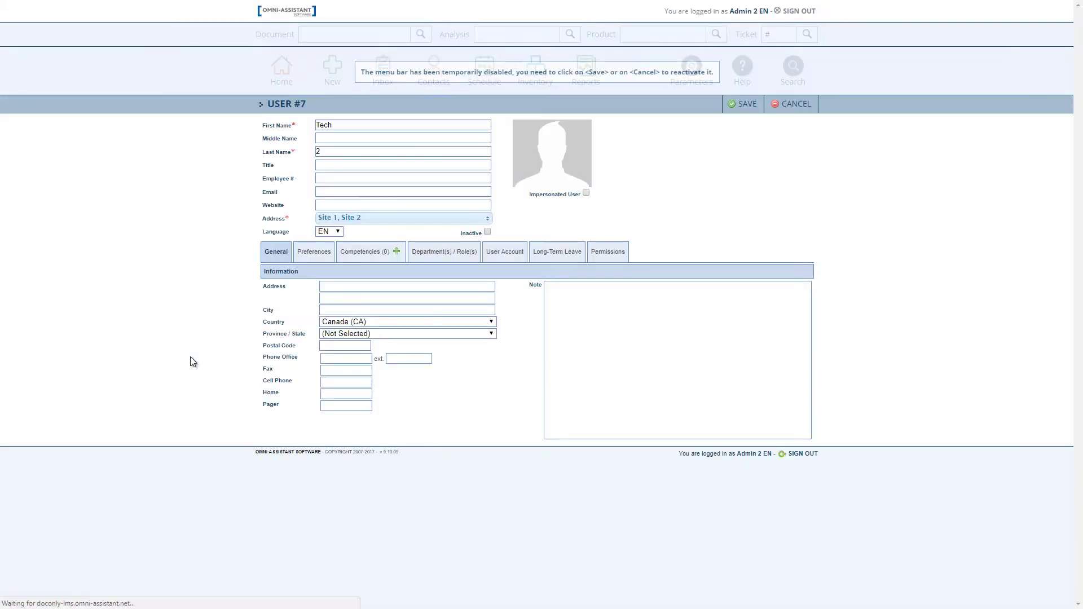
Open user #7's Reading Assignation under M2 document permissions
left_click(609, 252)
left_click(333, 315)
left_click(430, 327)
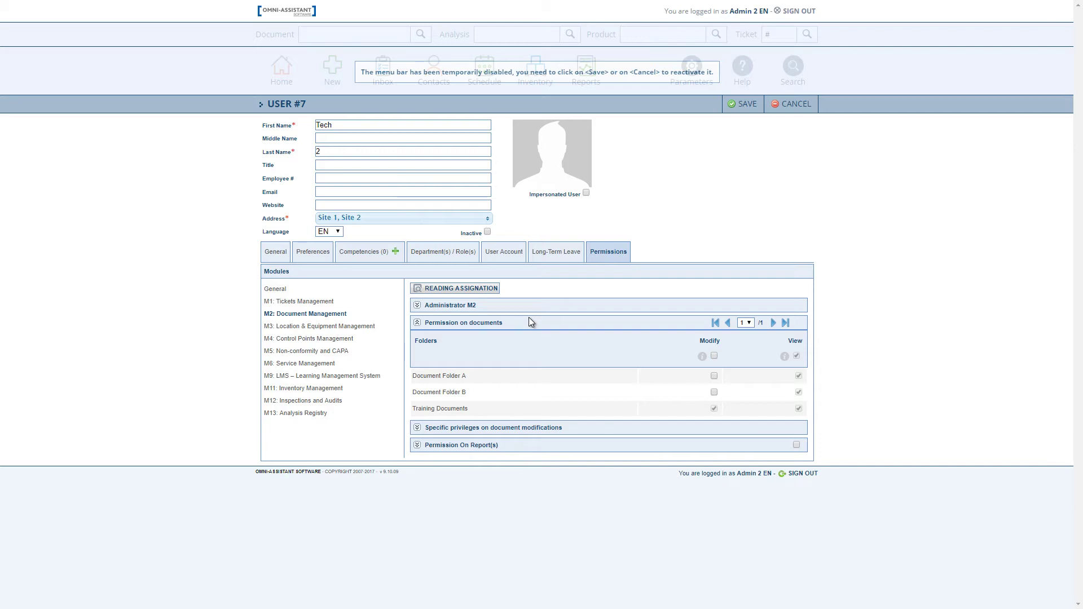
left_click(475, 289)
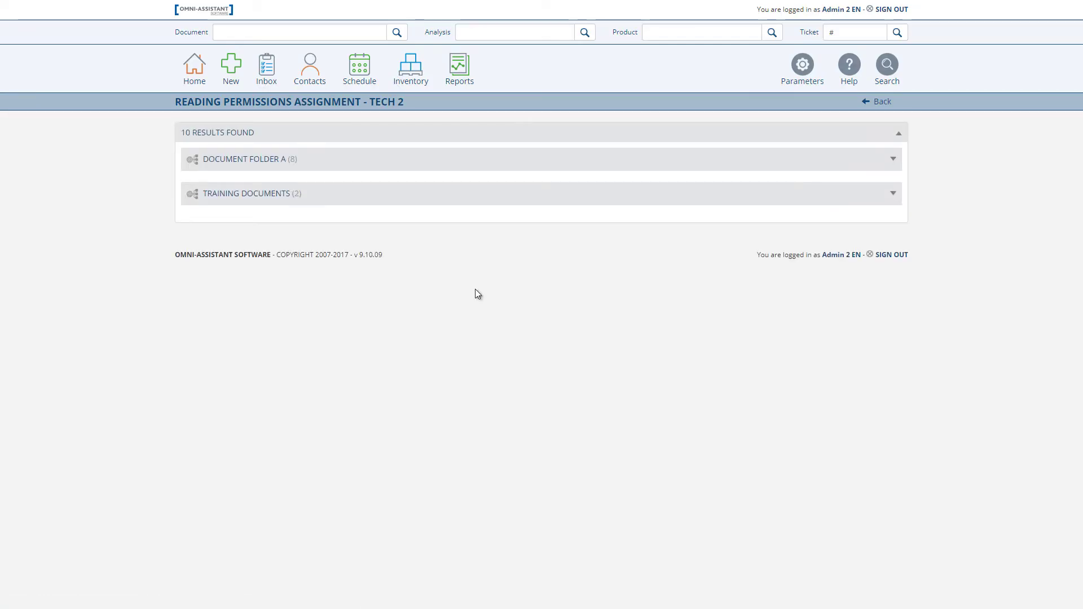
Expand Document Folder A and Training Documents to review user #7's reading assignments, then go back
left_click(459, 165)
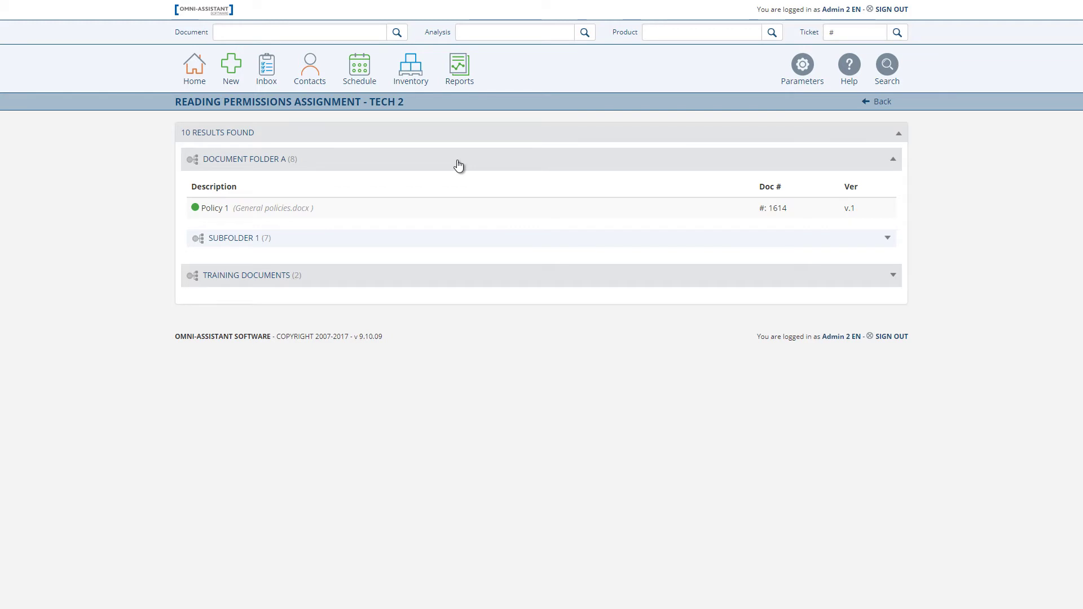
left_click(462, 278)
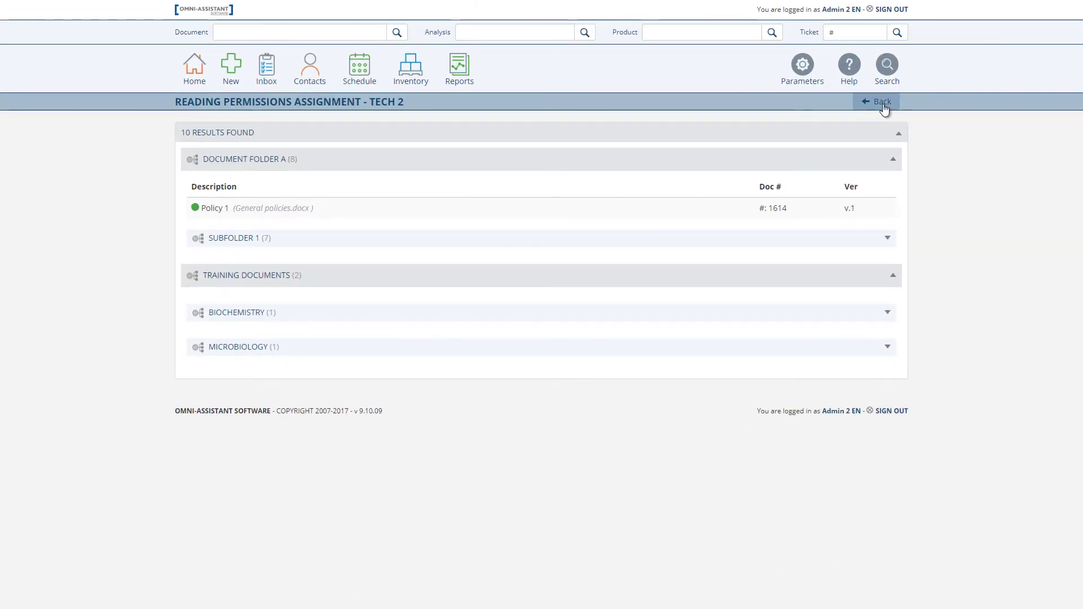
left_click(880, 102)
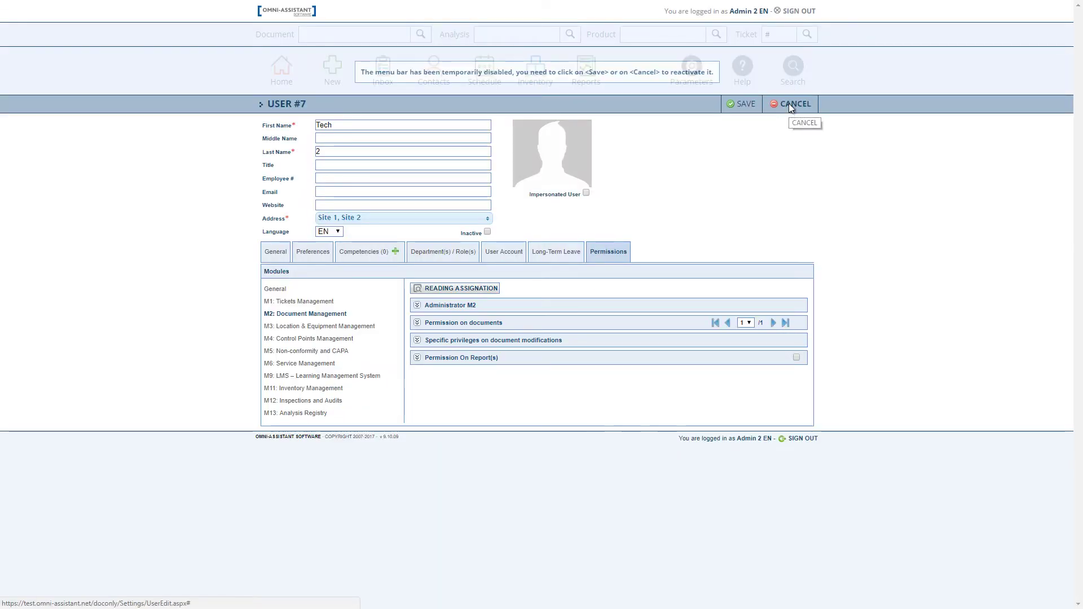
Cancel the user record, list the document folders, and open Document Folder A
left_click(789, 104)
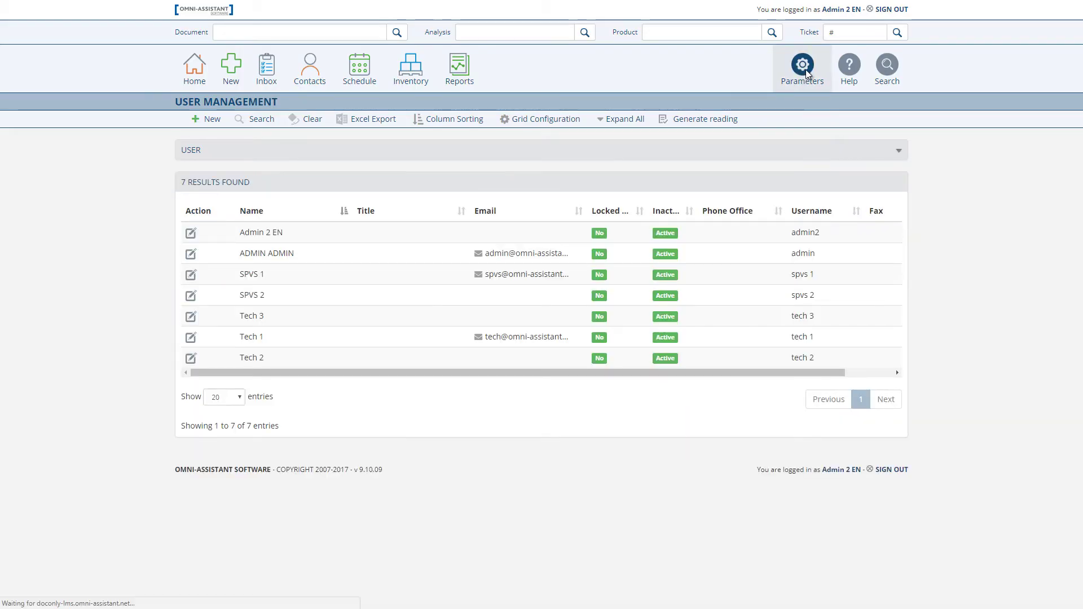
left_click(805, 70)
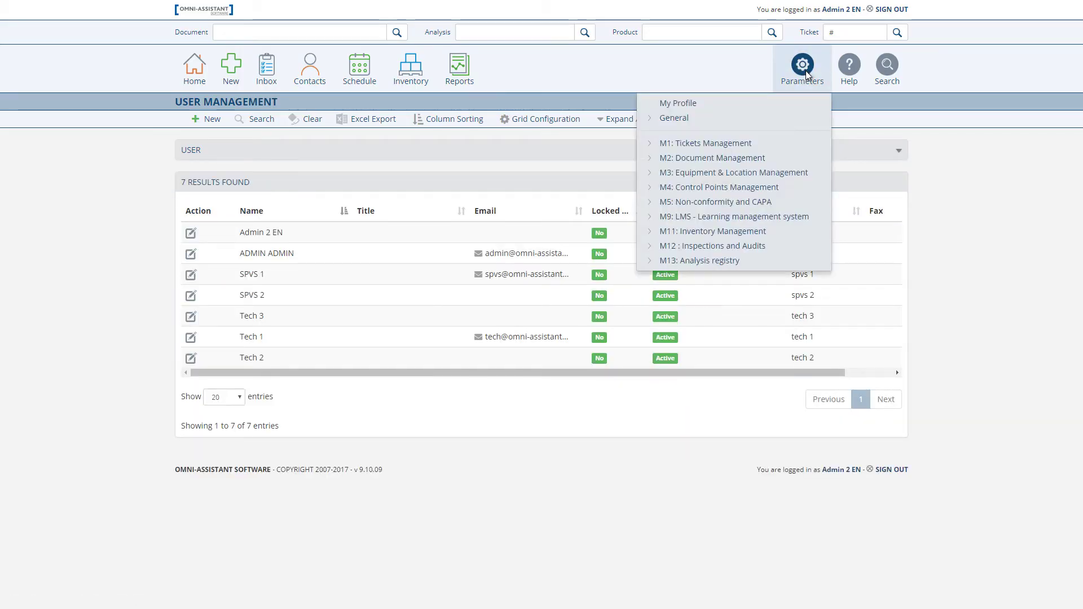
left_click(746, 158)
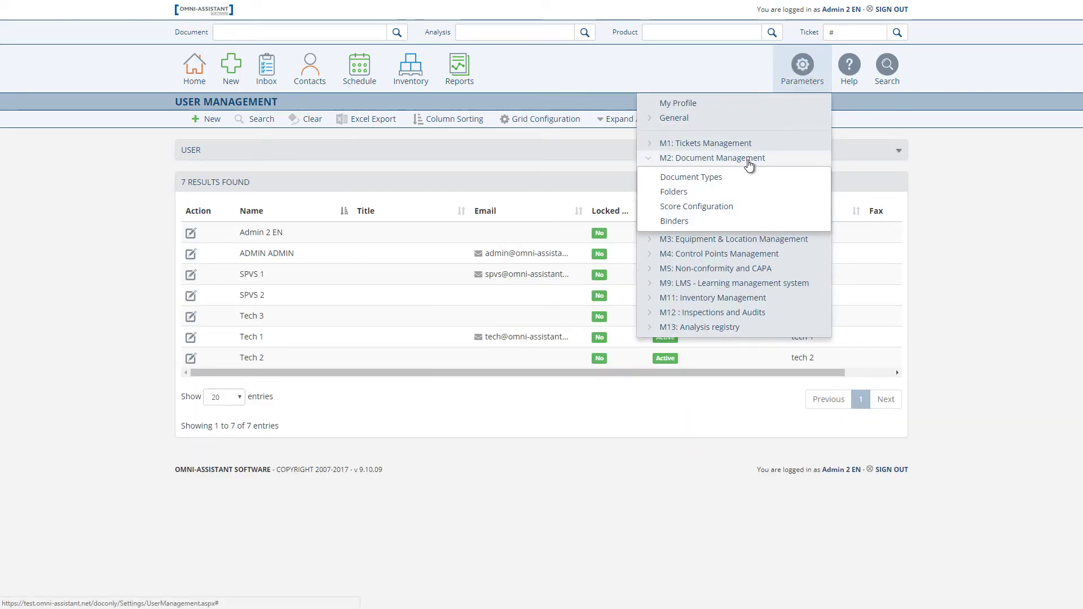
left_click(675, 194)
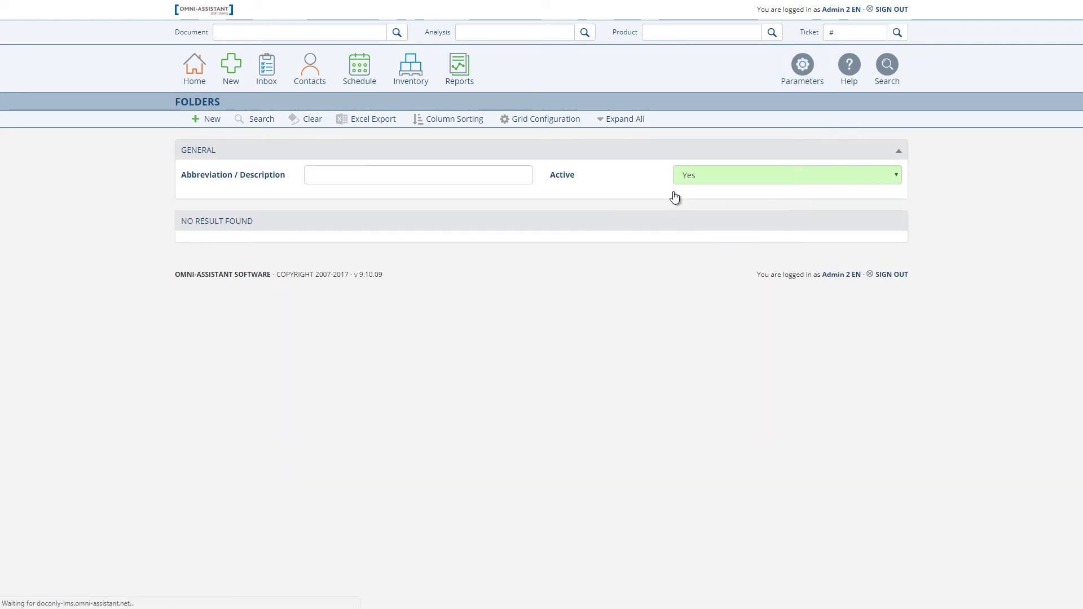
left_click(264, 120)
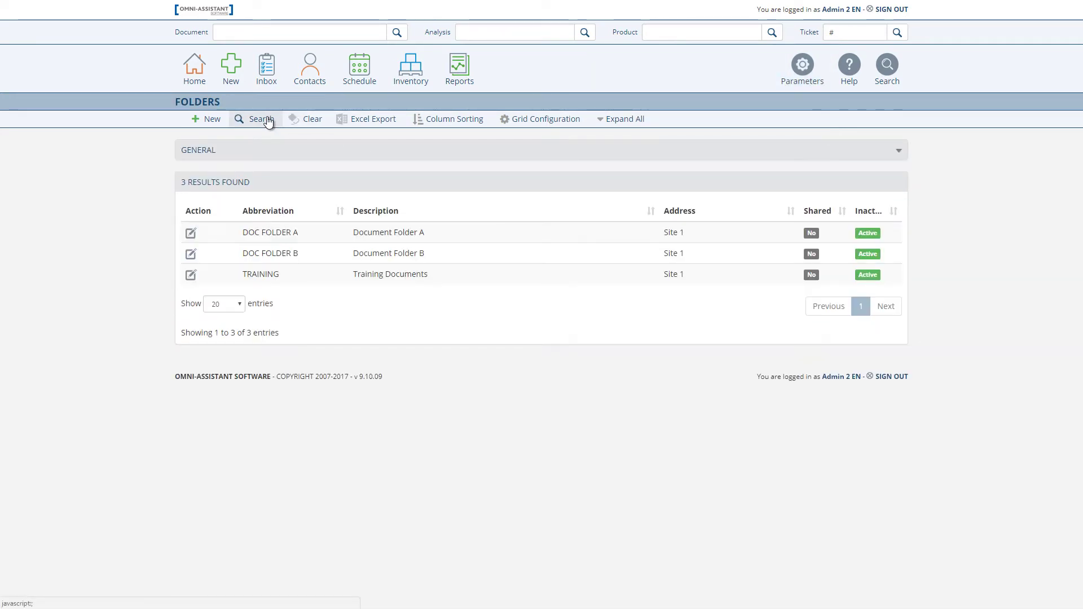
left_click(191, 234)
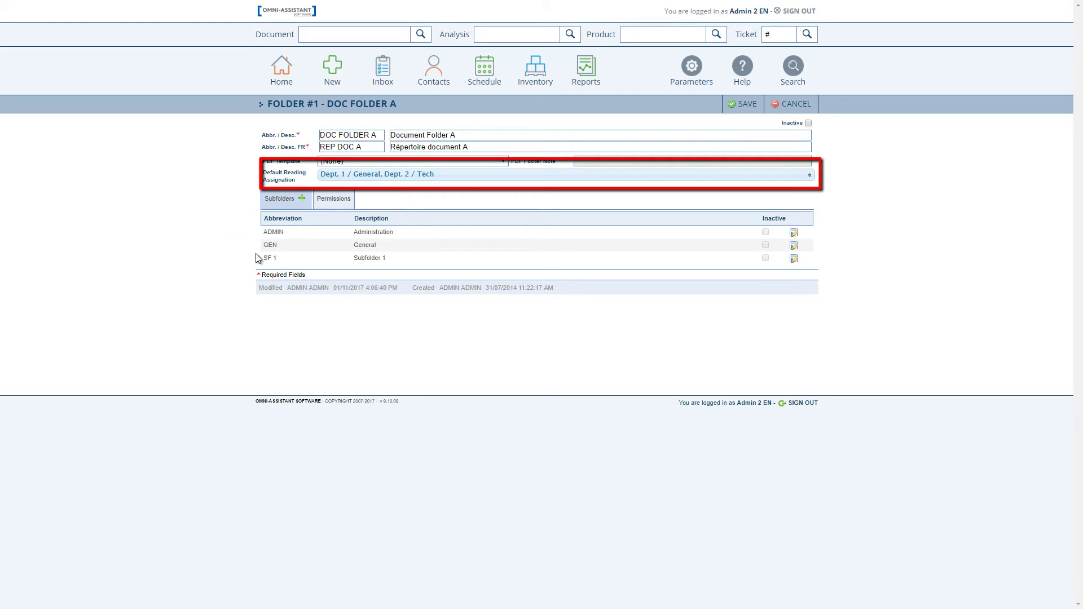
Review the ADMIN subfolder's Dept. 1 / General reading assignment, then show the folder's default departments
left_click(795, 233)
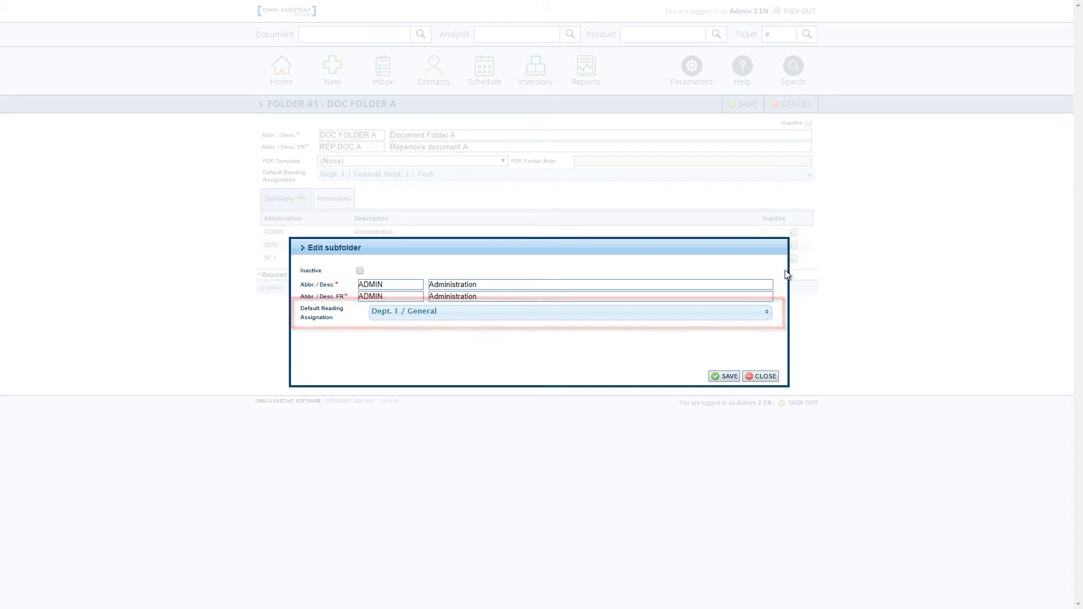
left_click(767, 377)
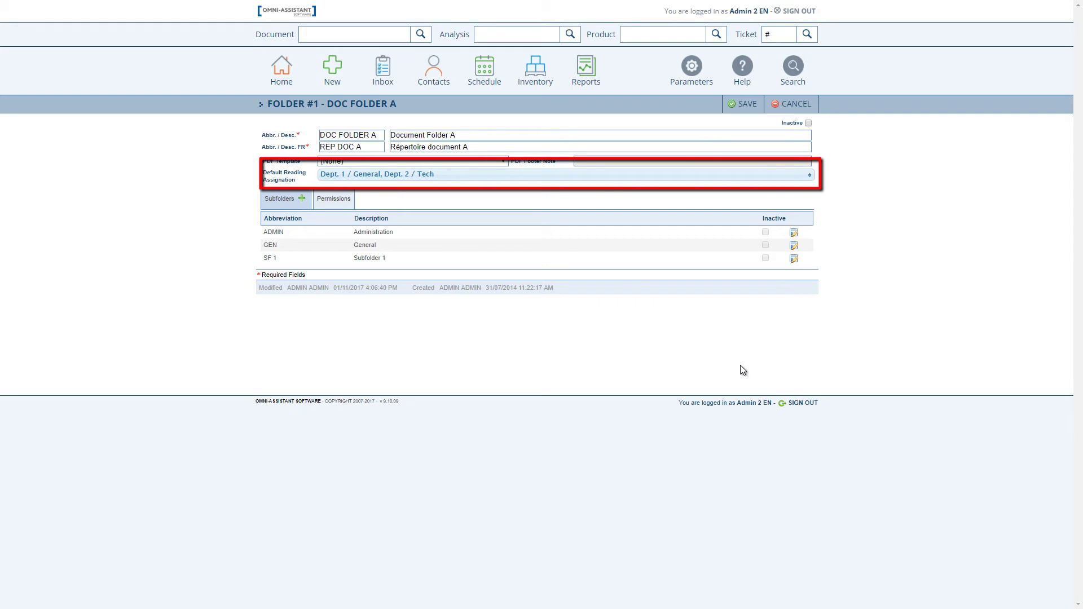
left_click(534, 175)
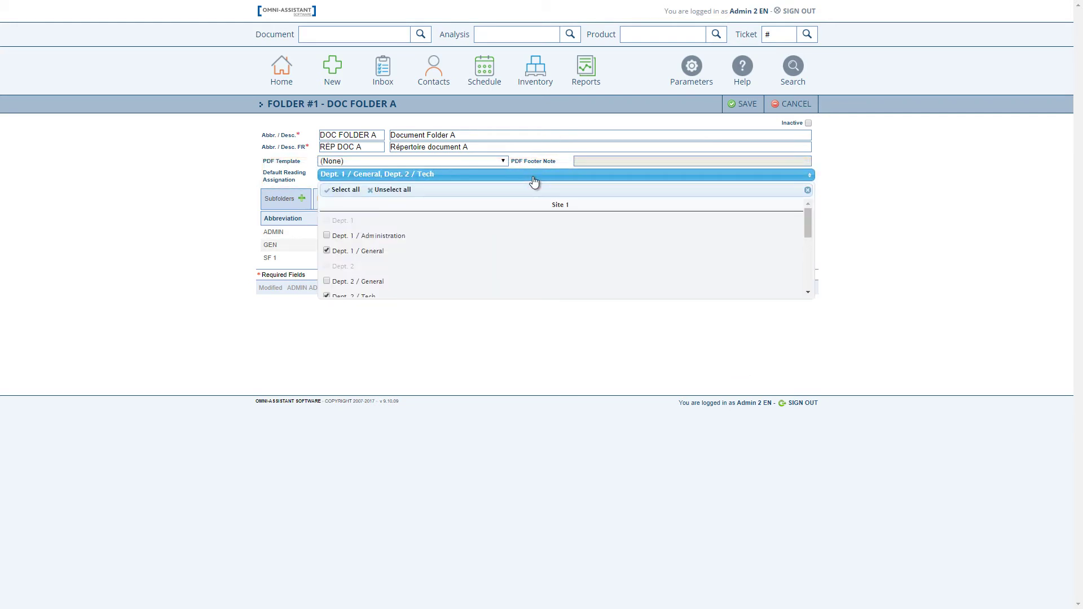
Recheck Document Folder A's default reading departments: Dept. 1 / General and Dept. 2 / Tech
left_click(535, 178)
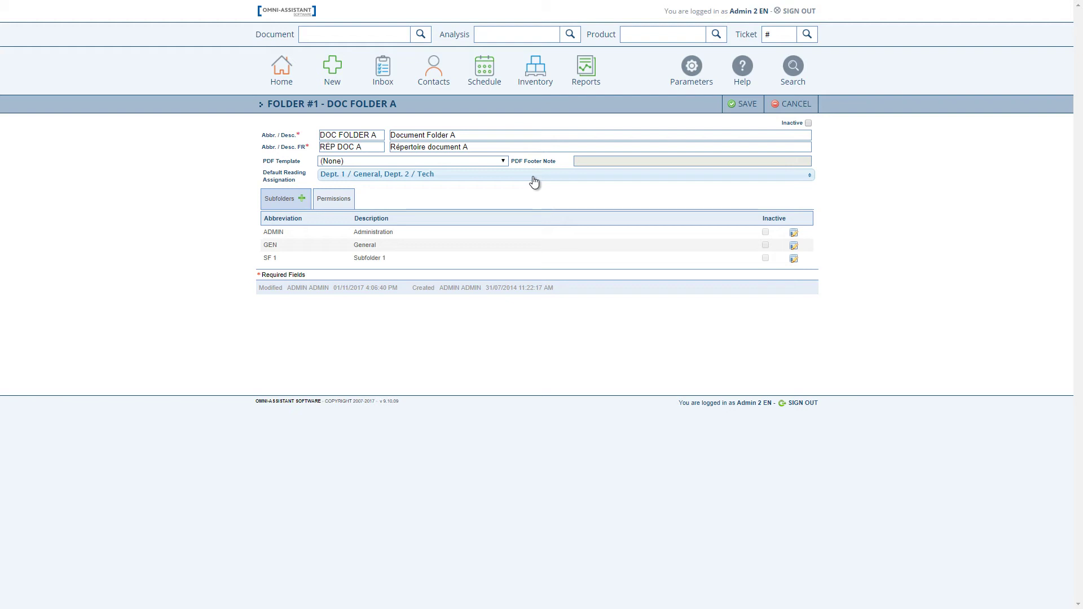
left_click(534, 181)
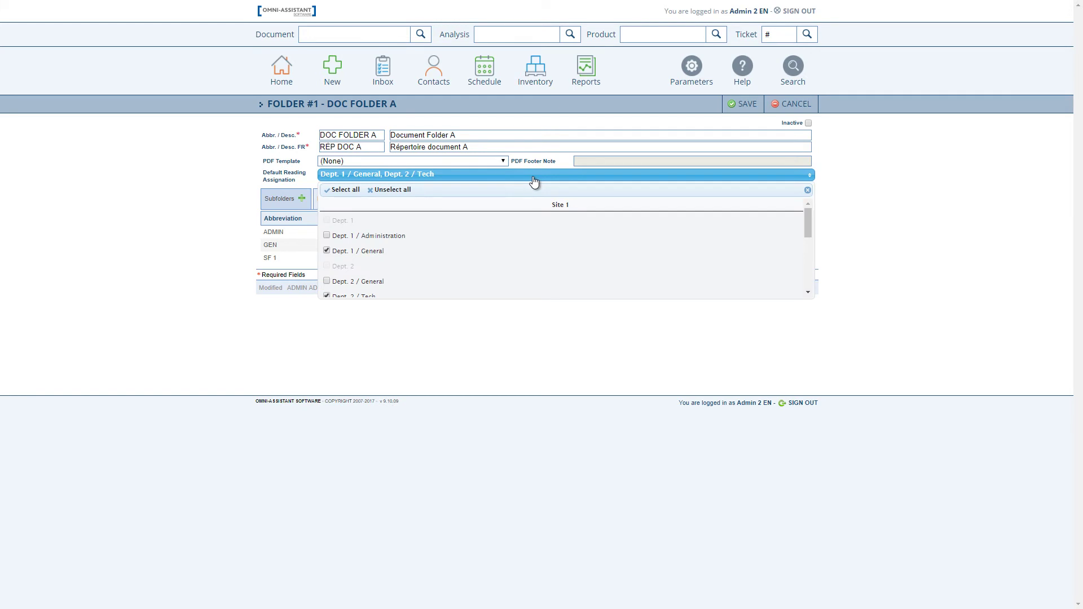
left_click(534, 180)
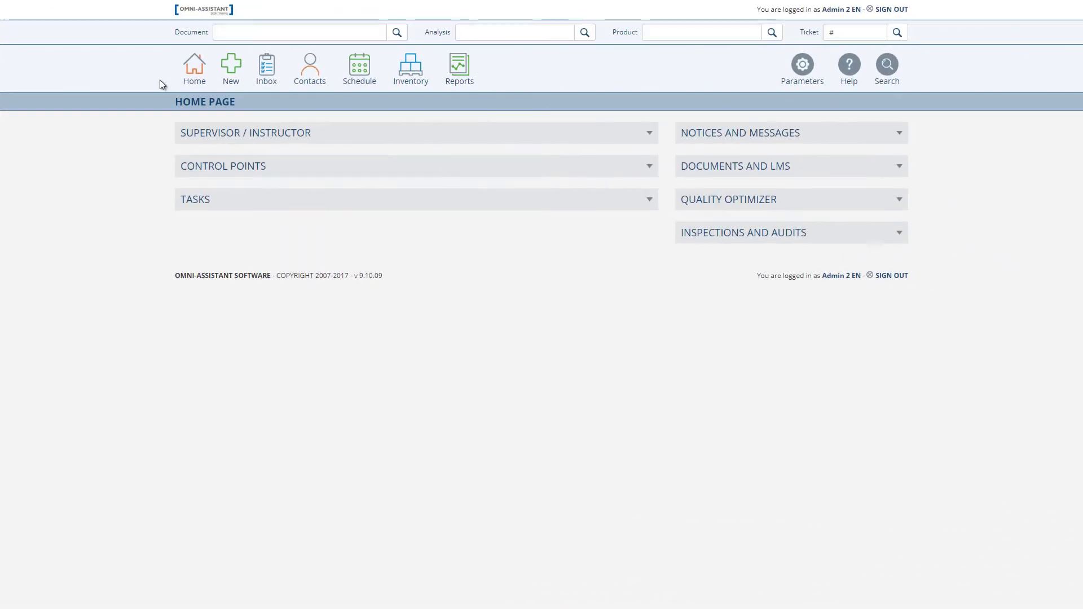
Create a new document in Document Folder A, choose its type, and view its Permissions tab
left_click(232, 75)
left_click(246, 118)
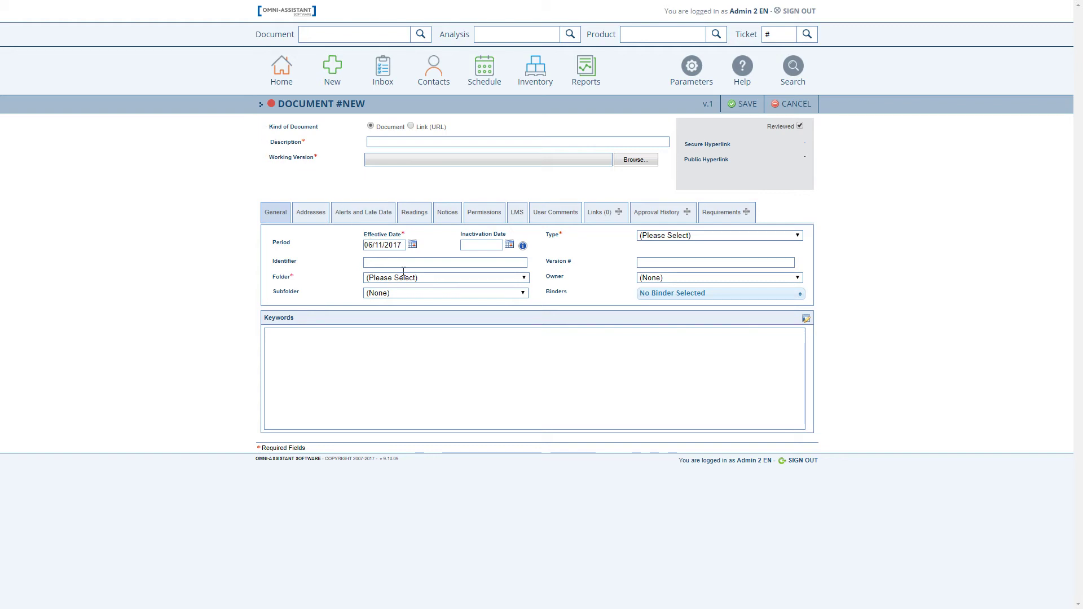
left_click(443, 281)
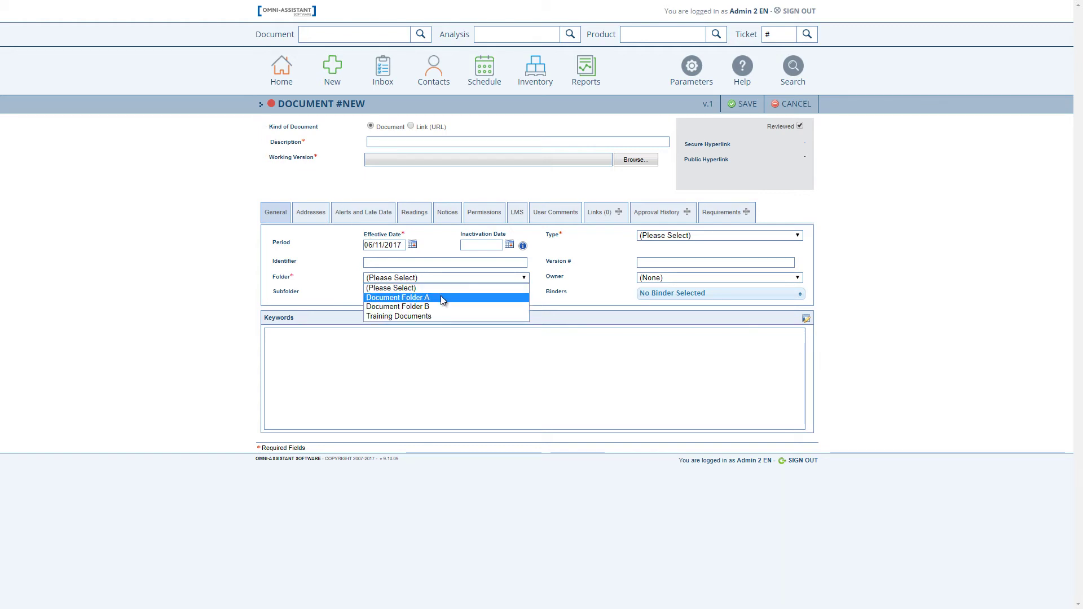
left_click(443, 298)
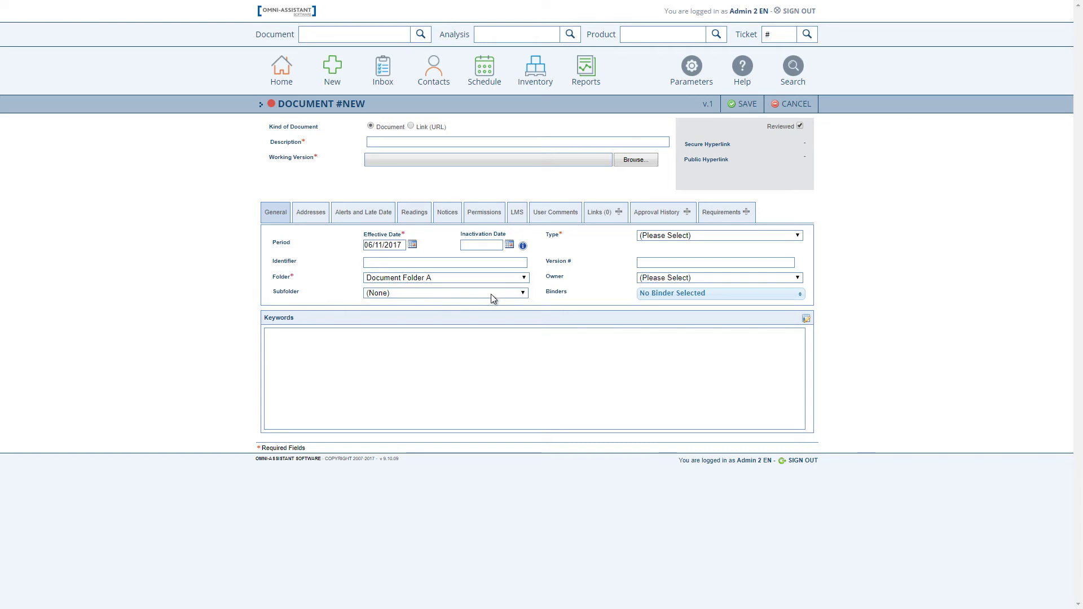
left_click(665, 235)
left_click(670, 265)
left_click(484, 219)
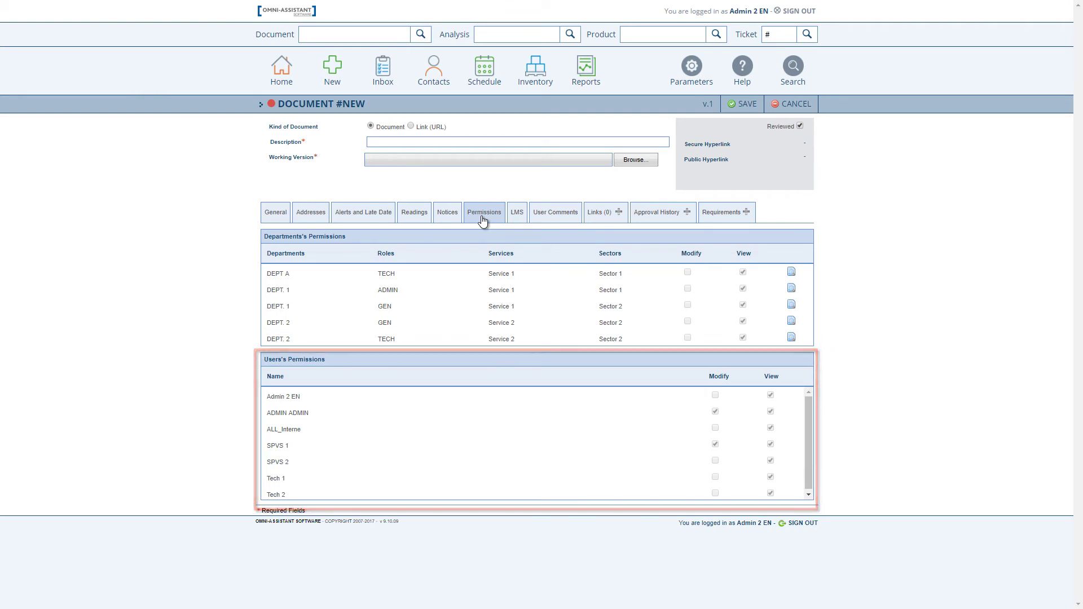
Make the document's readings automated, with type Reading with E-Signature and follow-up Automatic review if compliant
left_click(415, 216)
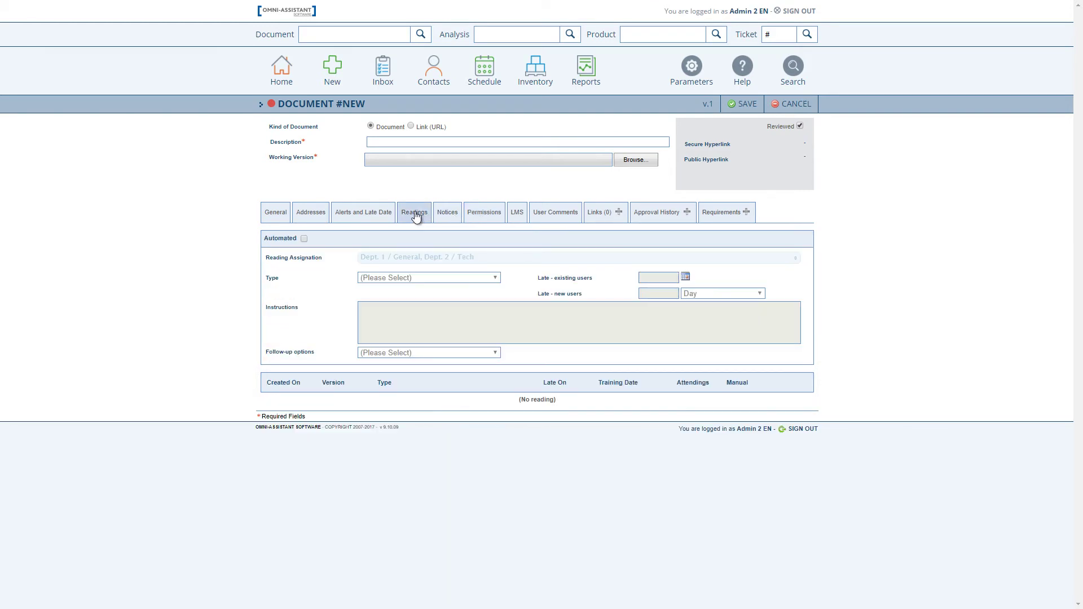
left_click(304, 239)
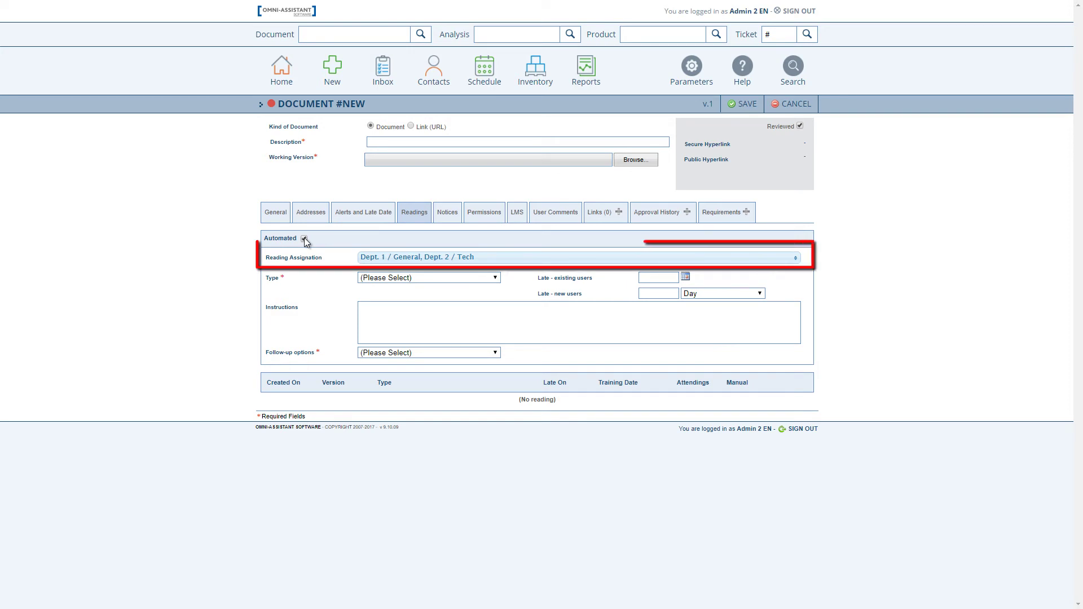
left_click(387, 280)
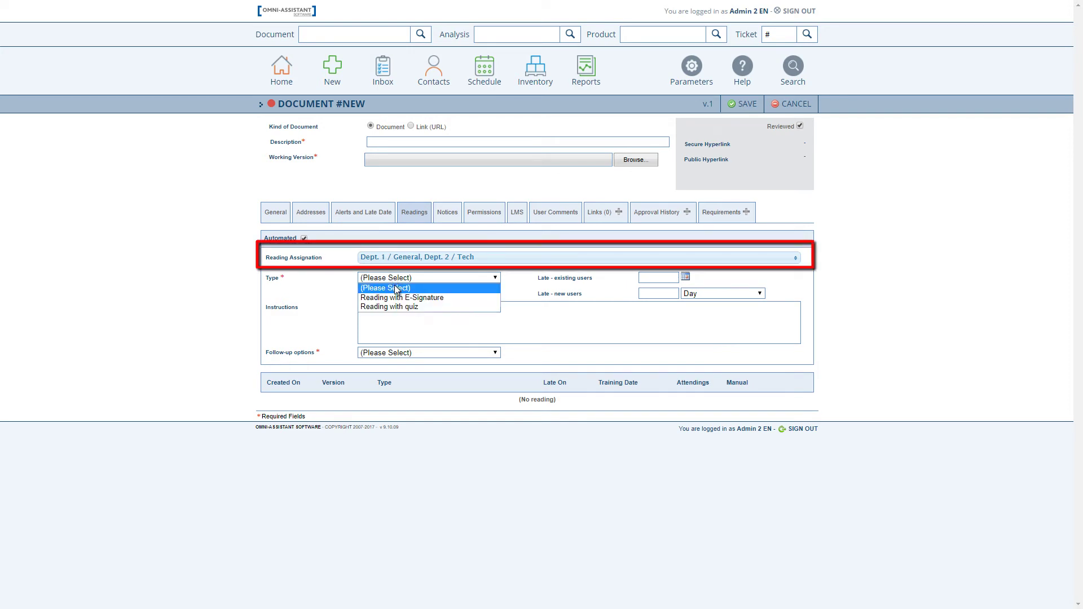
left_click(399, 295)
left_click(412, 353)
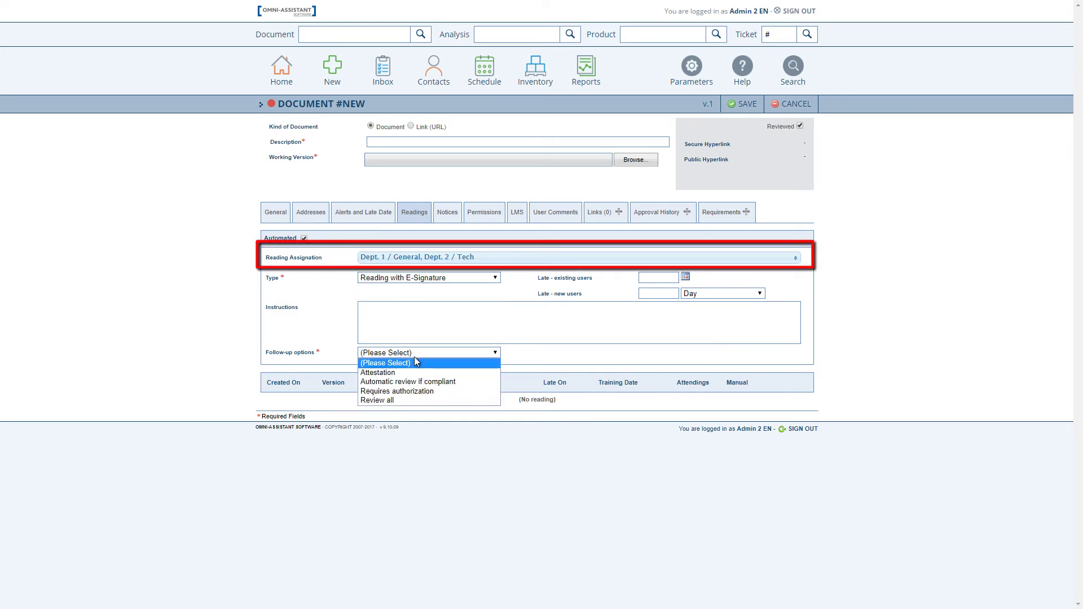
left_click(424, 381)
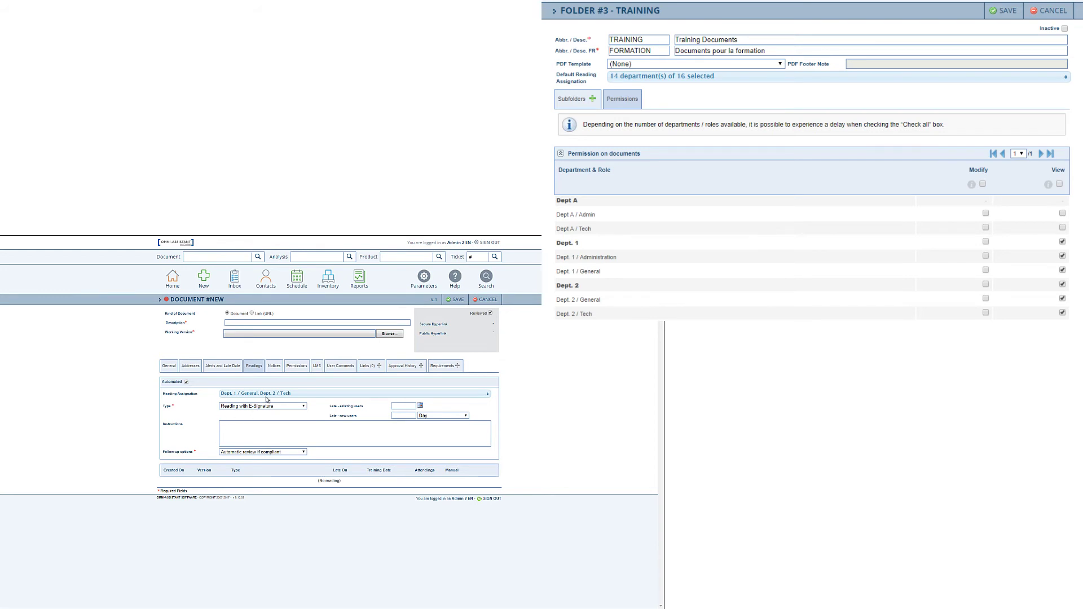
Show the Reading Assignation department list, currently Dept. 1 / General and Dept. 2 / Tech
left_click(306, 395)
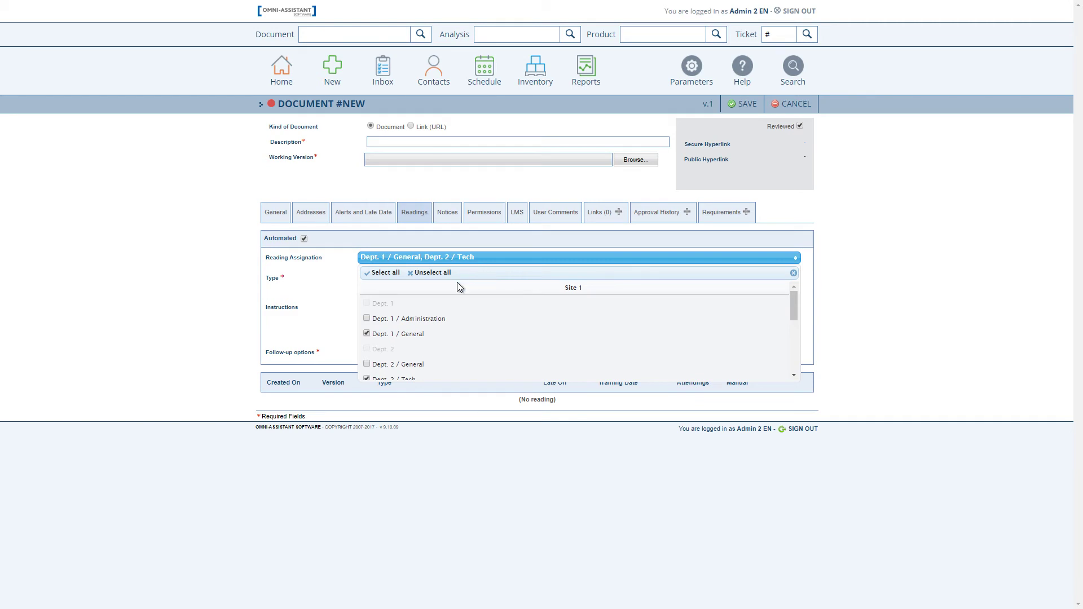
Add Dept. 2 / General as a third reading department and begin the description with 'Pol2'
left_click(367, 364)
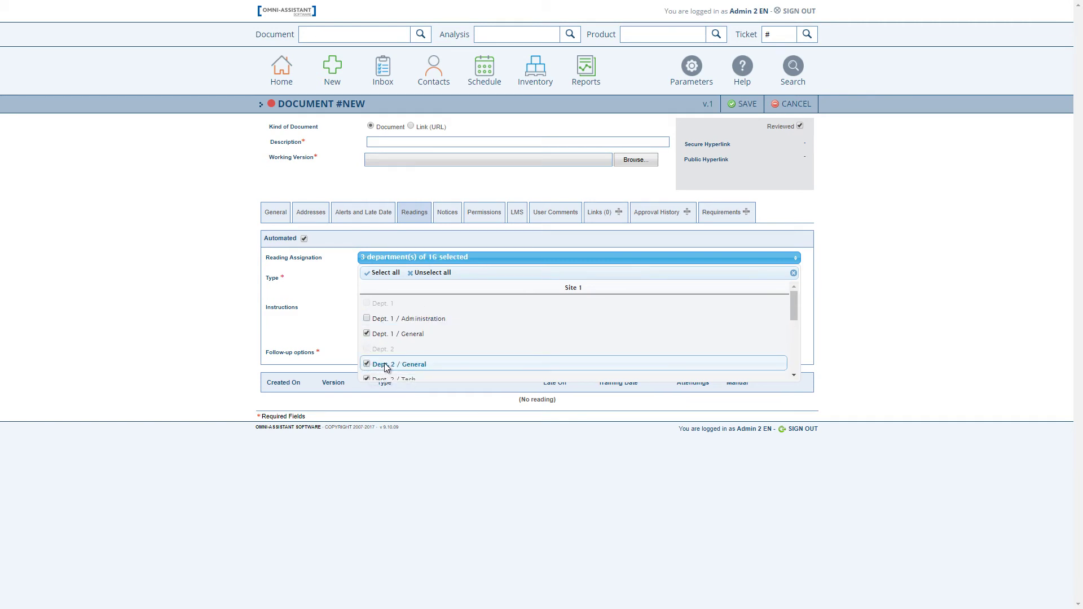
left_click(849, 275)
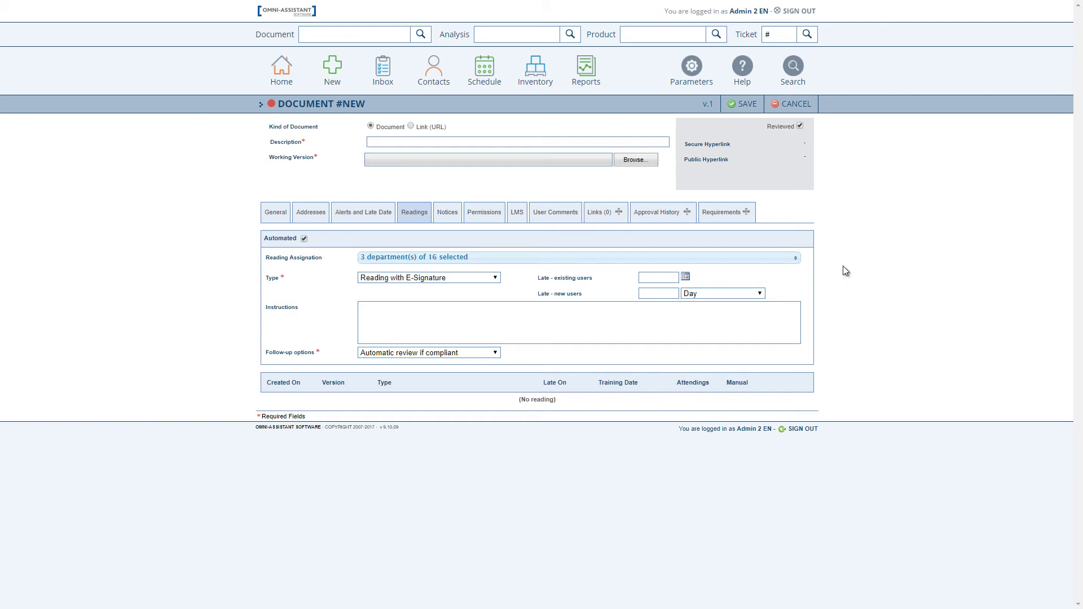
left_click(475, 141)
type("Pol2")
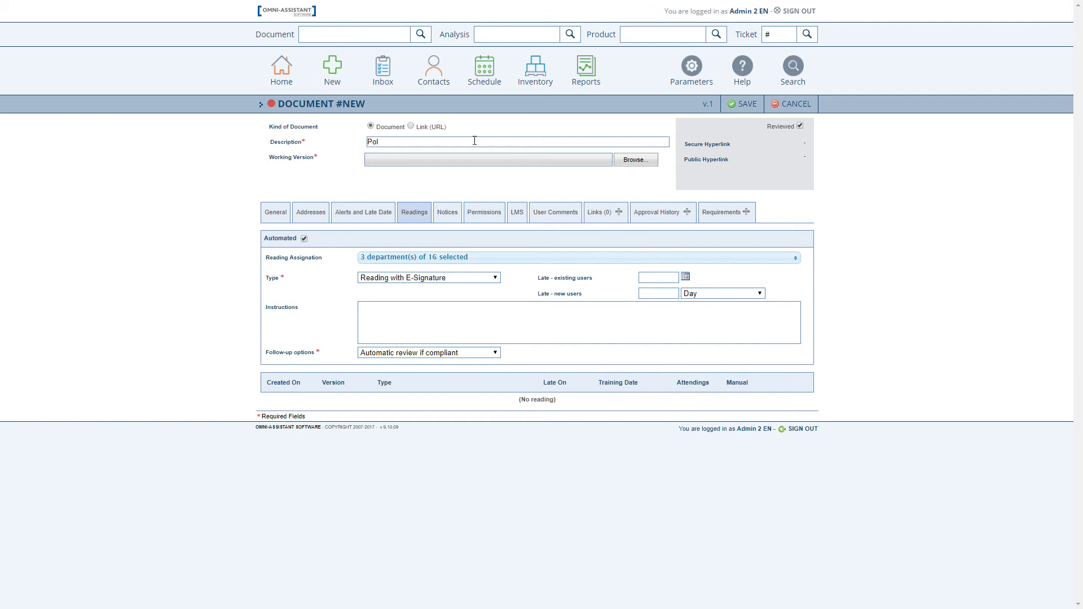